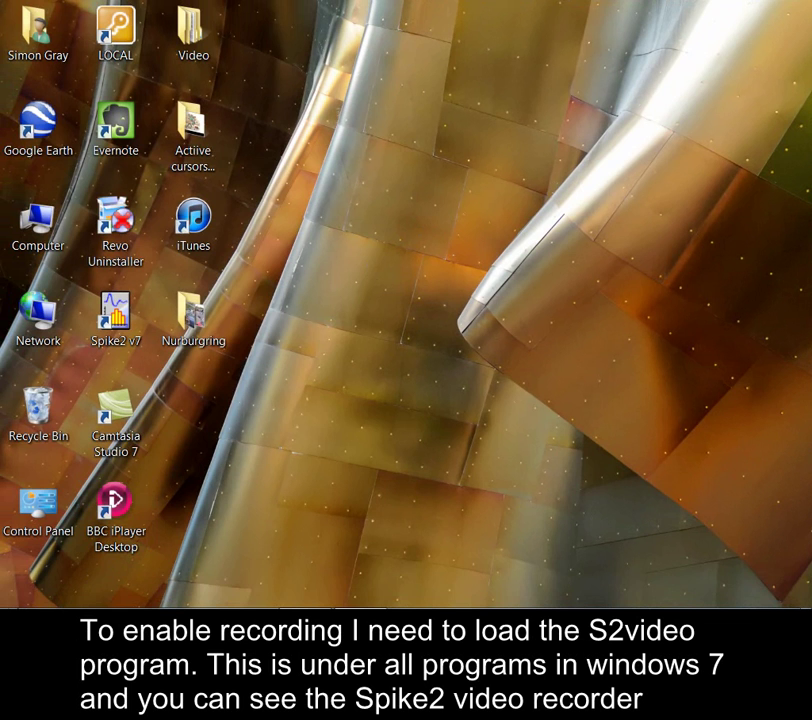
Step: Launch Spike2 Video Recorder from the Spike7 folder under All Programs in the Start menu
click(22, 590)
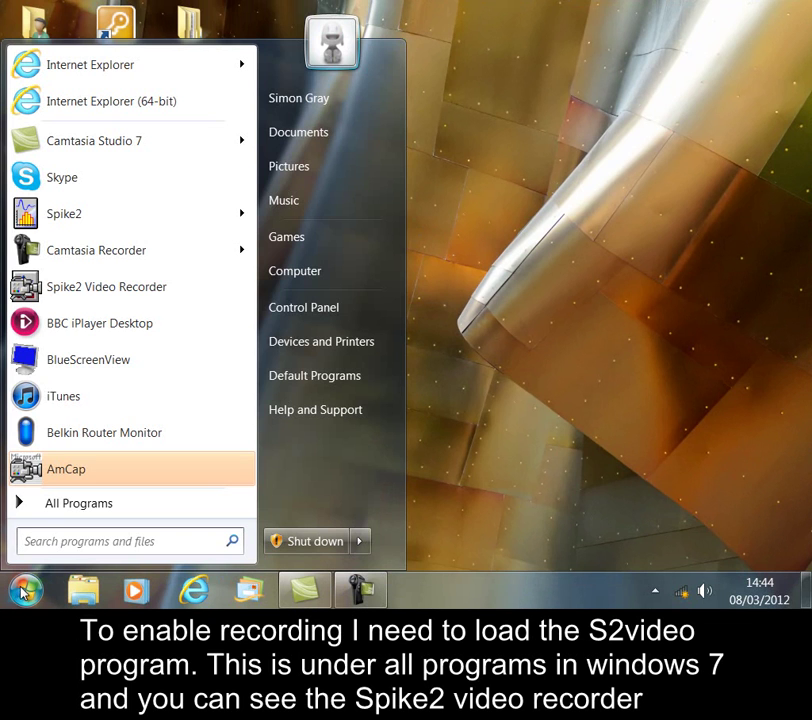
mouse_move(109, 228)
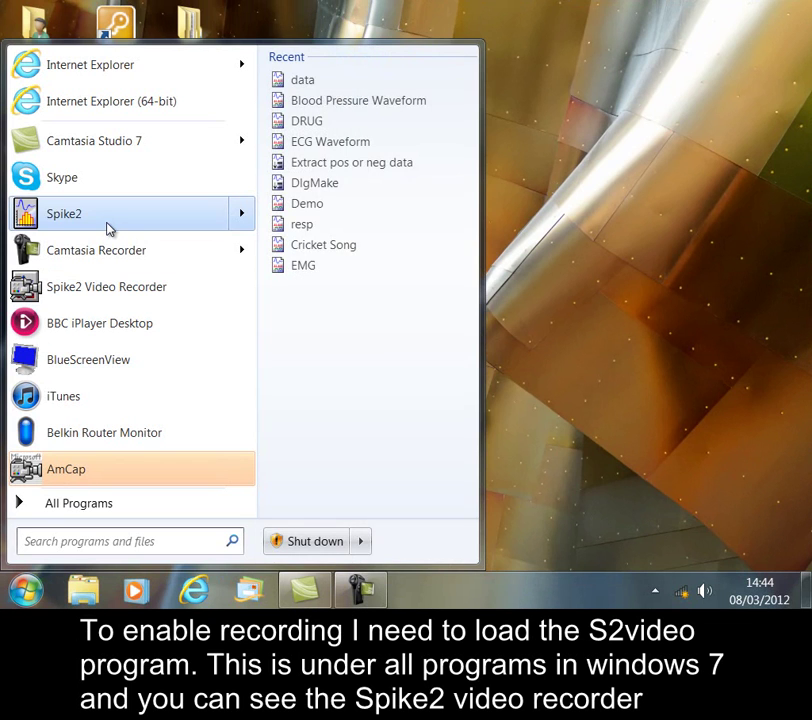
click(93, 508)
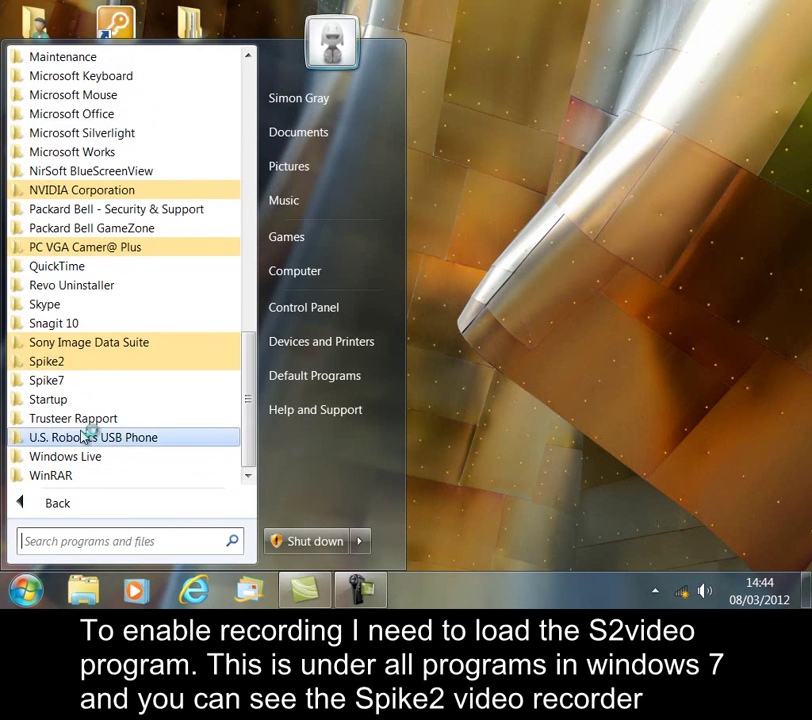
click(84, 381)
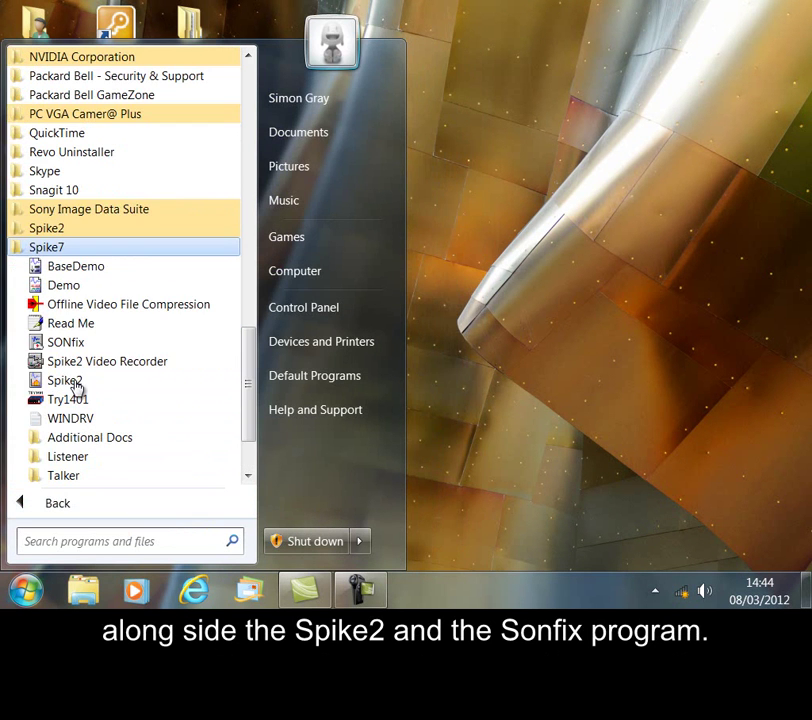
click(122, 370)
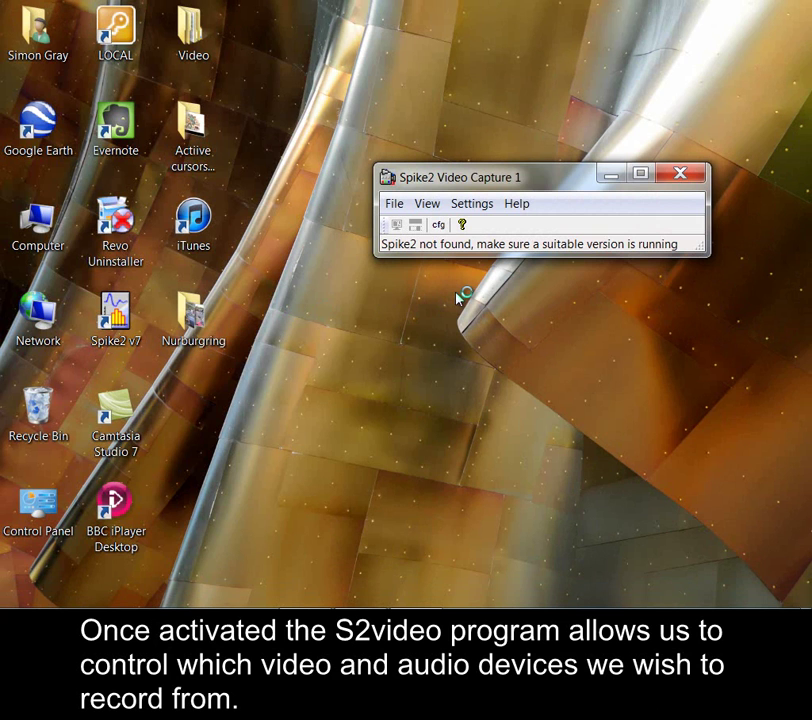
Step: Enlarge Video Capture 1 and select the PC VGA Camer@ Plus webcam as its video device
drag(697, 244, 712, 398)
click(476, 205)
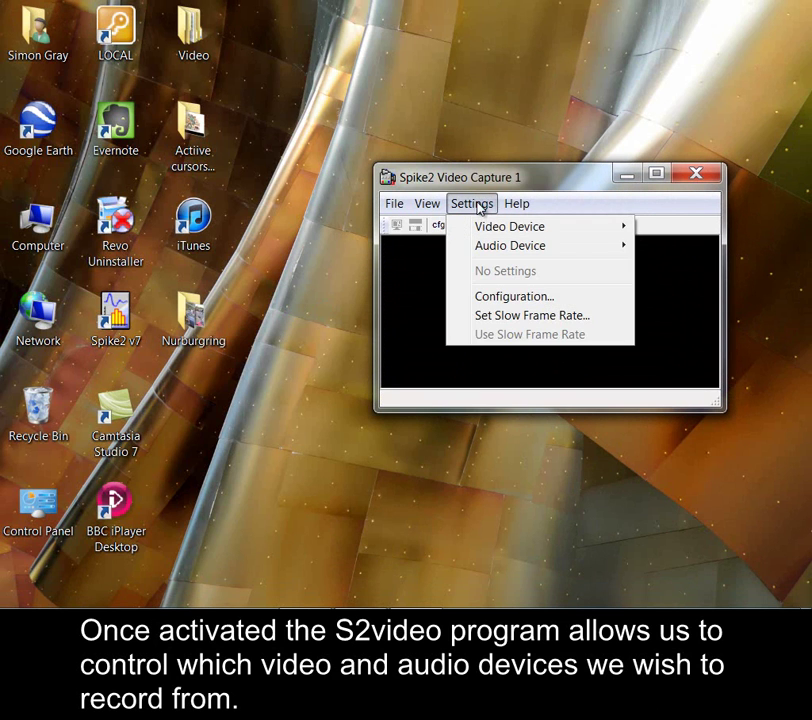
mouse_move(497, 232)
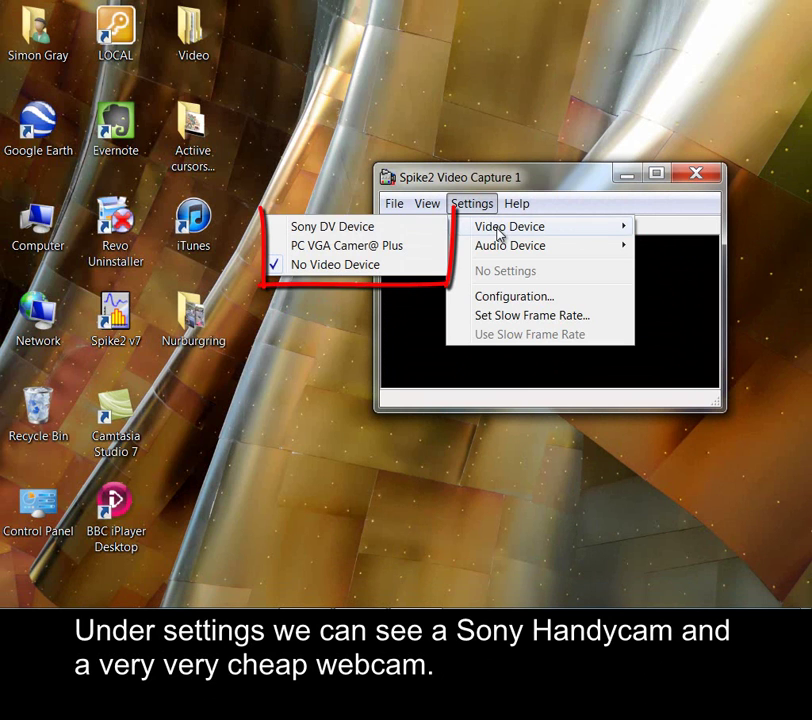
click(397, 246)
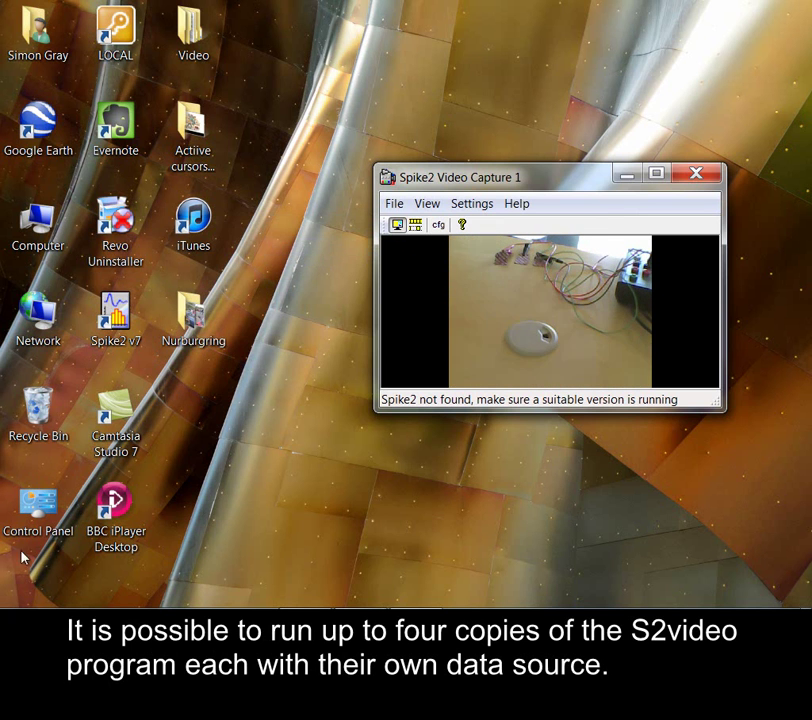
Step: Launch a second copy of Spike2 Video Recorder from the Spike7 Start menu folder
click(27, 591)
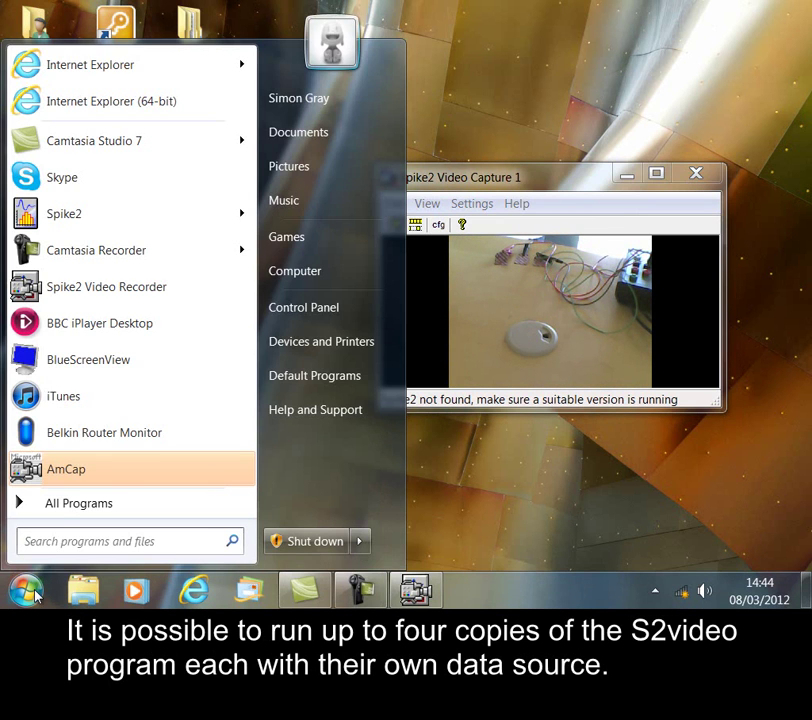
click(67, 503)
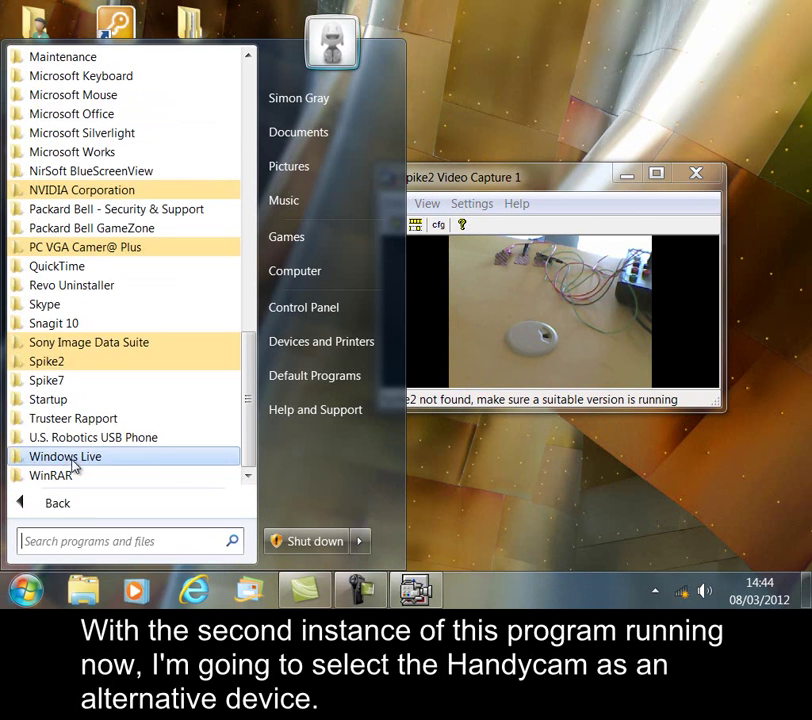
click(78, 387)
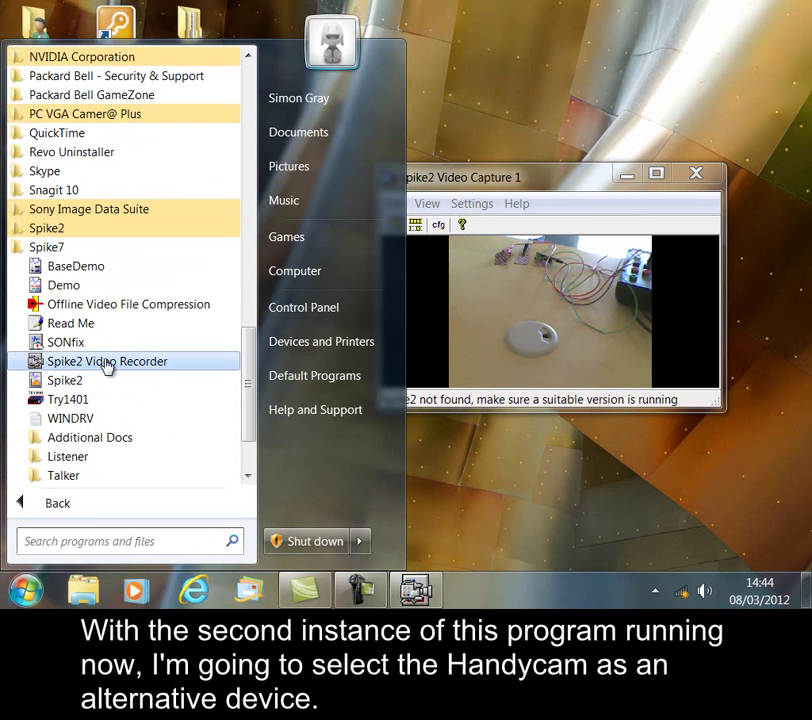
click(107, 364)
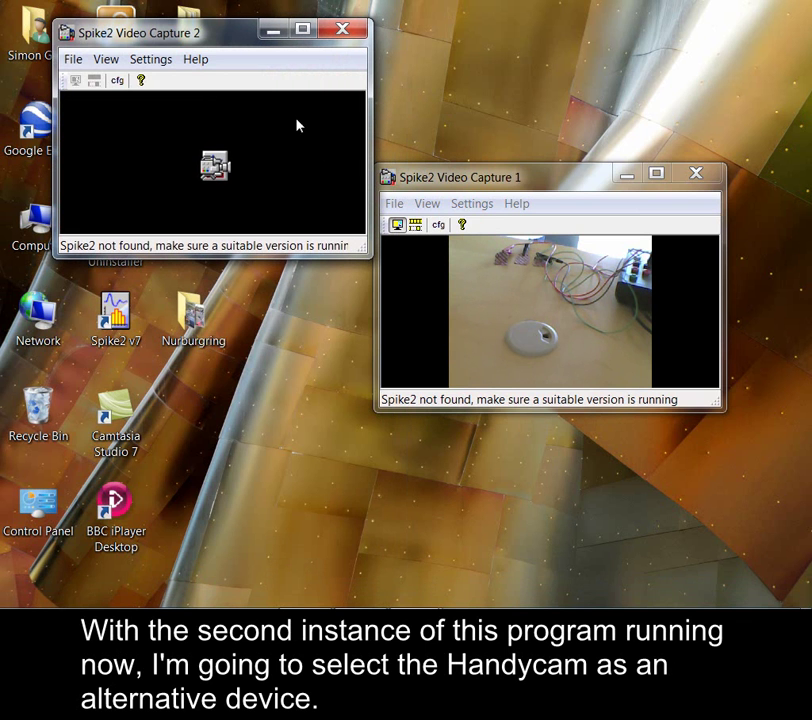
Step: Set Video Capture 2's video device to the Sony DV Device
click(167, 60)
mouse_move(185, 62)
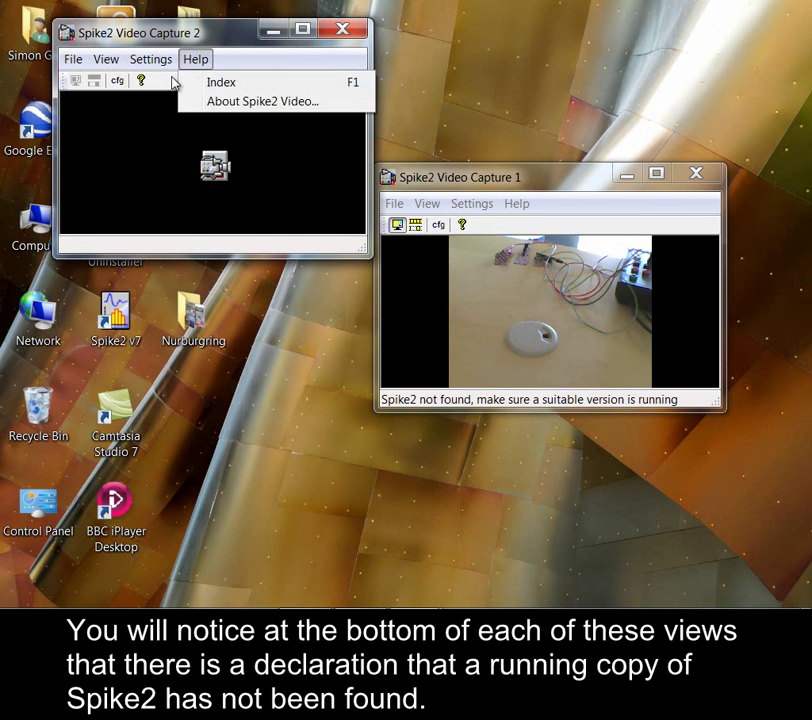
mouse_move(150, 60)
mouse_move(154, 85)
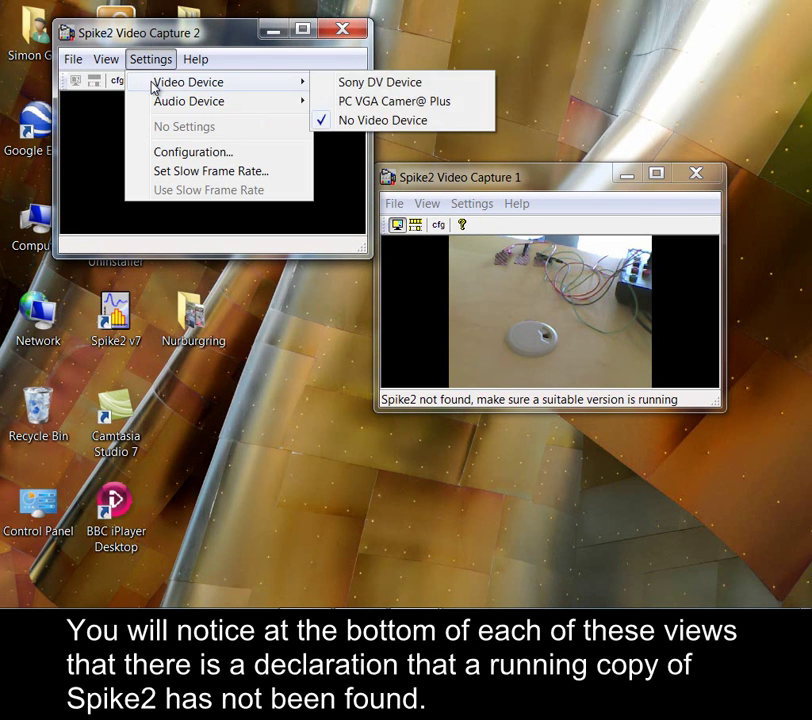
click(362, 91)
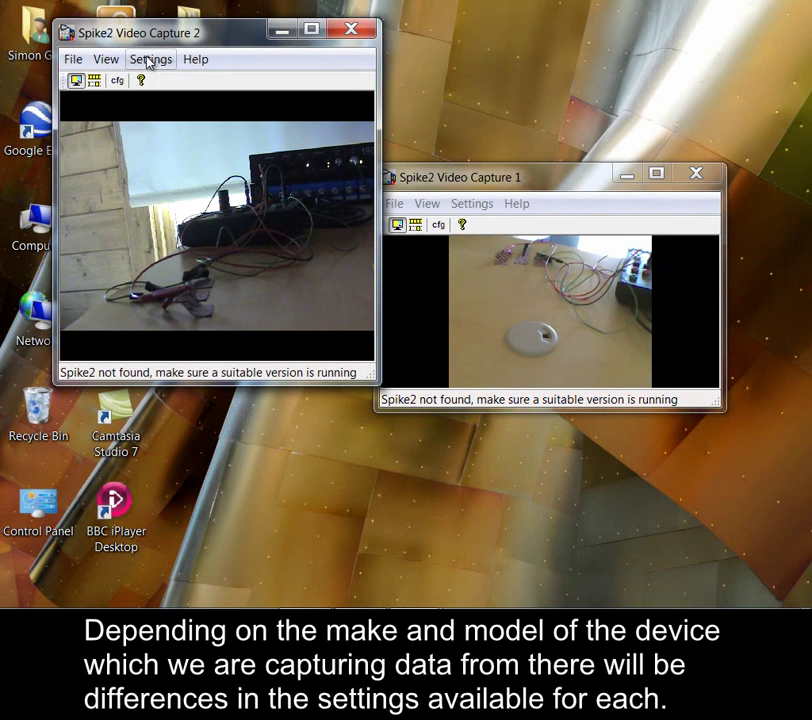
click(148, 61)
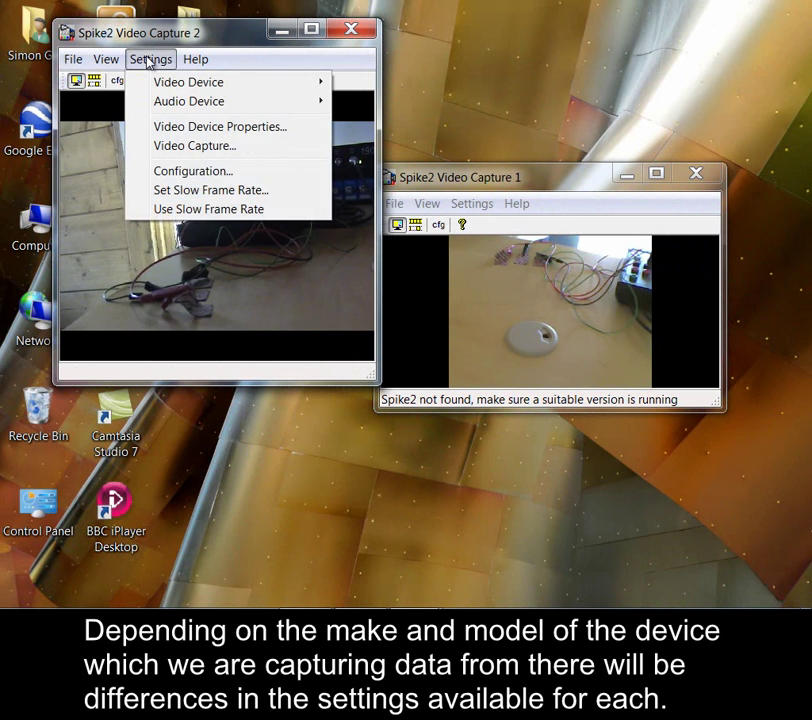
click(196, 147)
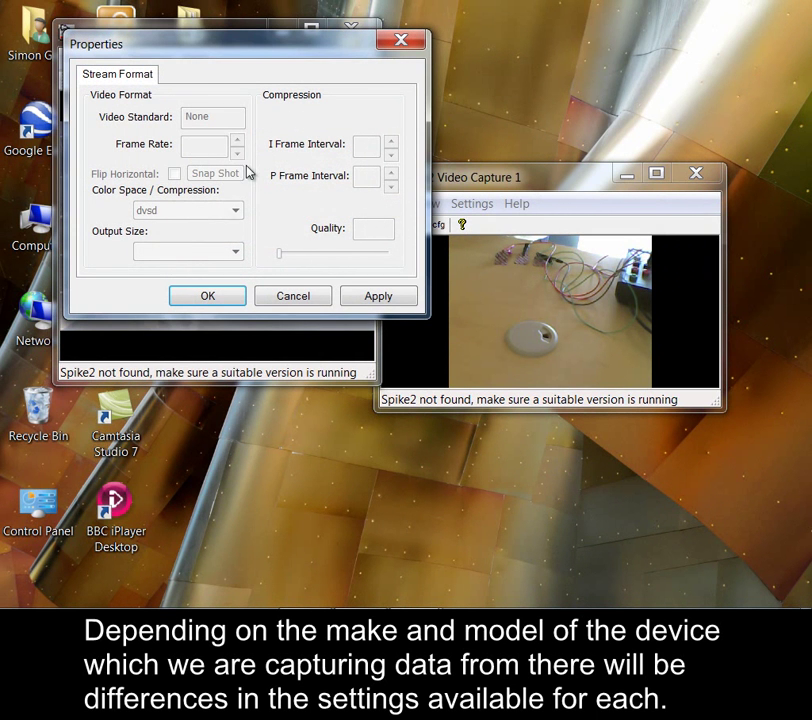
click(303, 298)
click(151, 60)
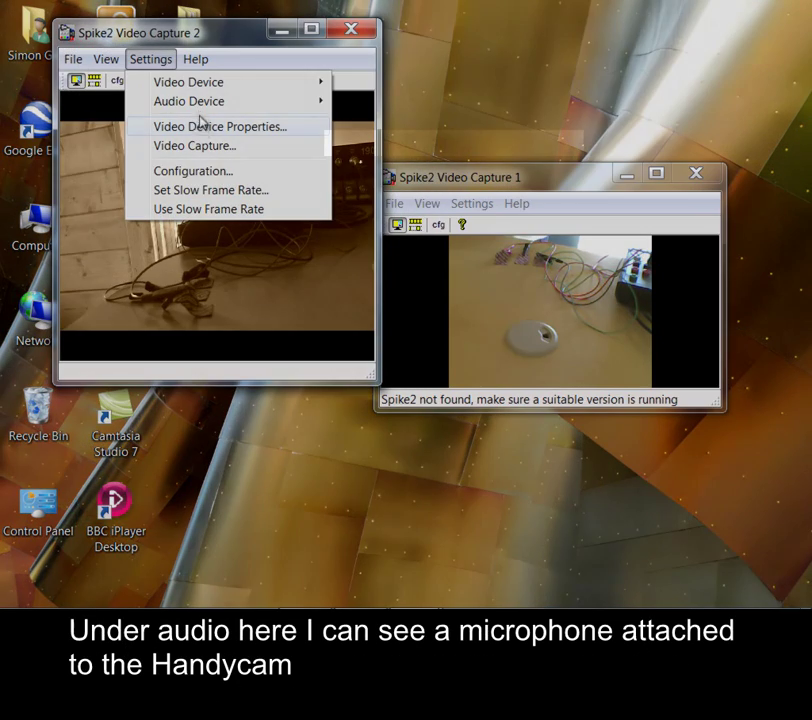
mouse_move(199, 104)
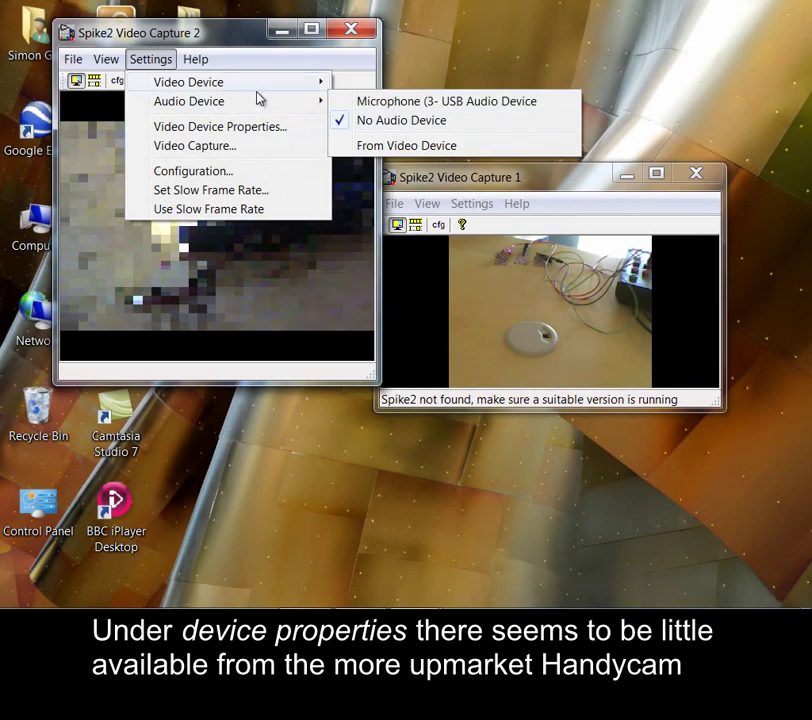
click(219, 128)
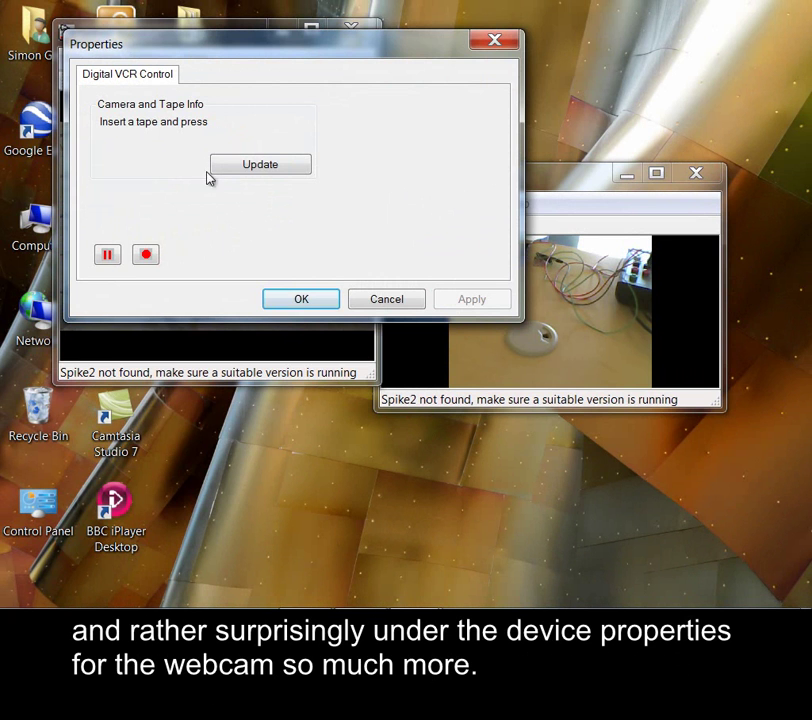
click(375, 300)
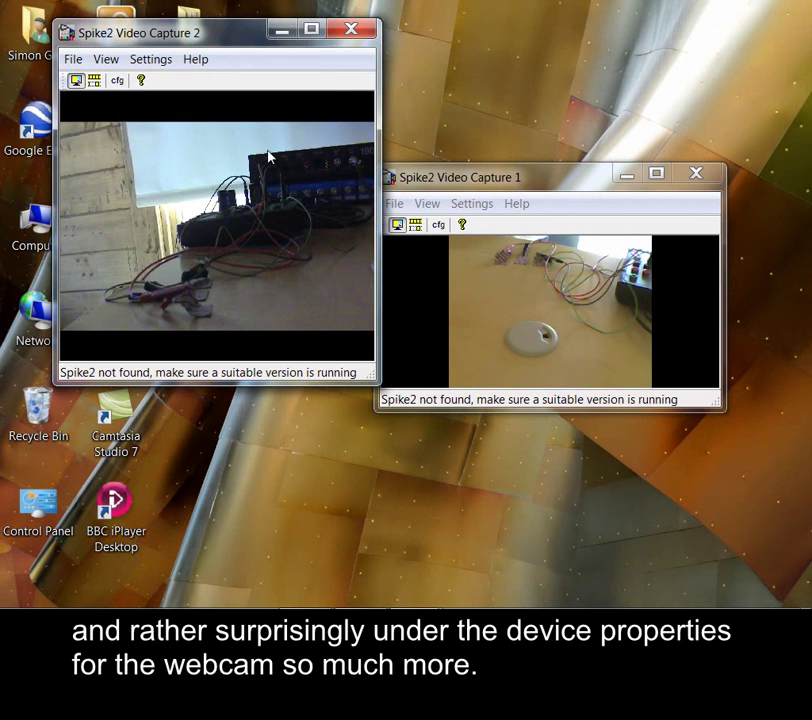
click(466, 179)
click(471, 203)
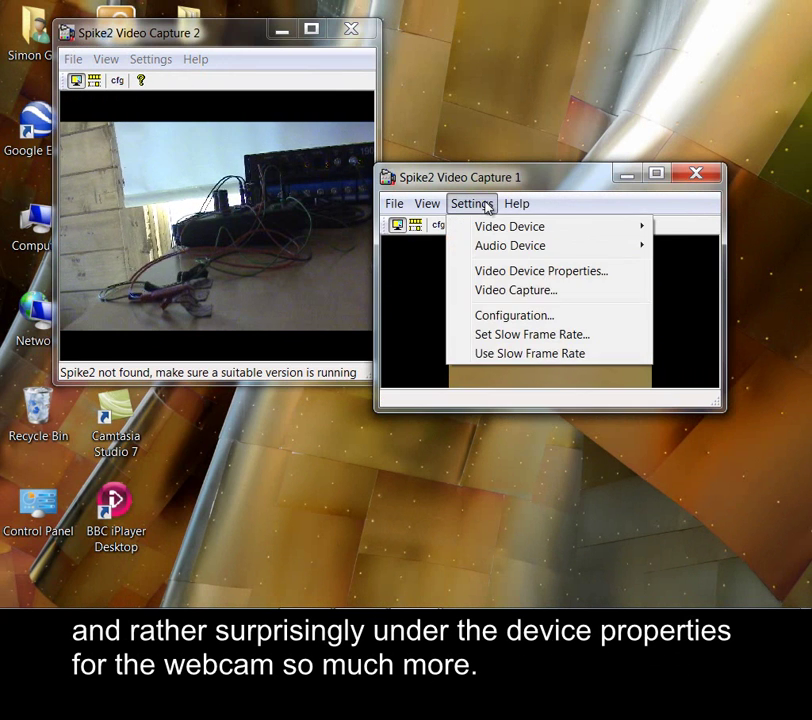
click(522, 274)
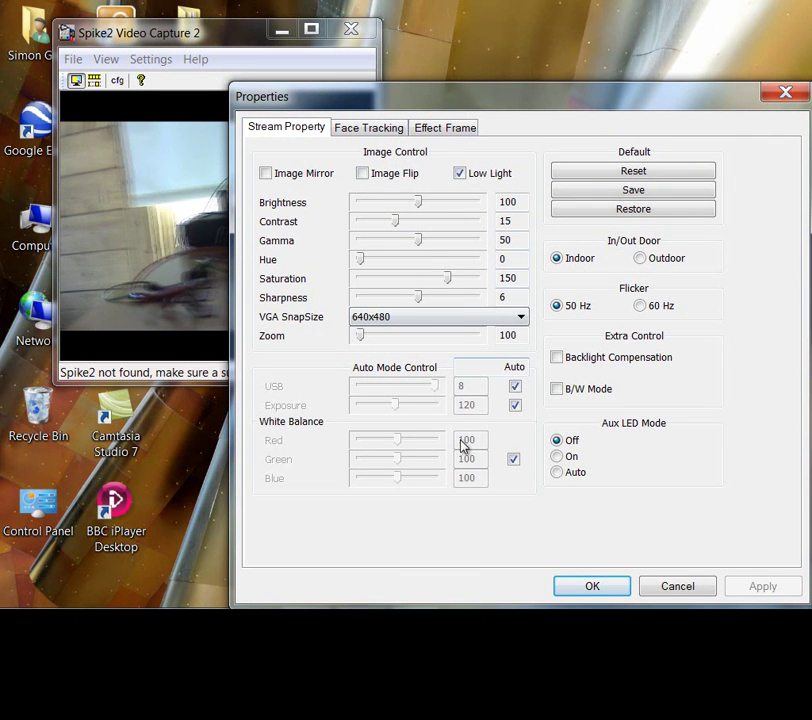
click(370, 131)
click(439, 131)
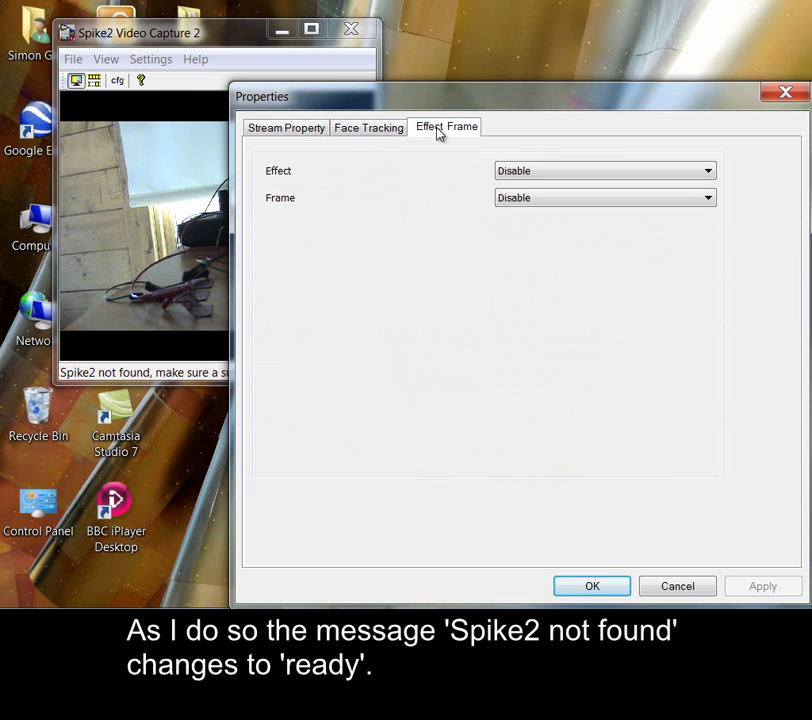
click(310, 131)
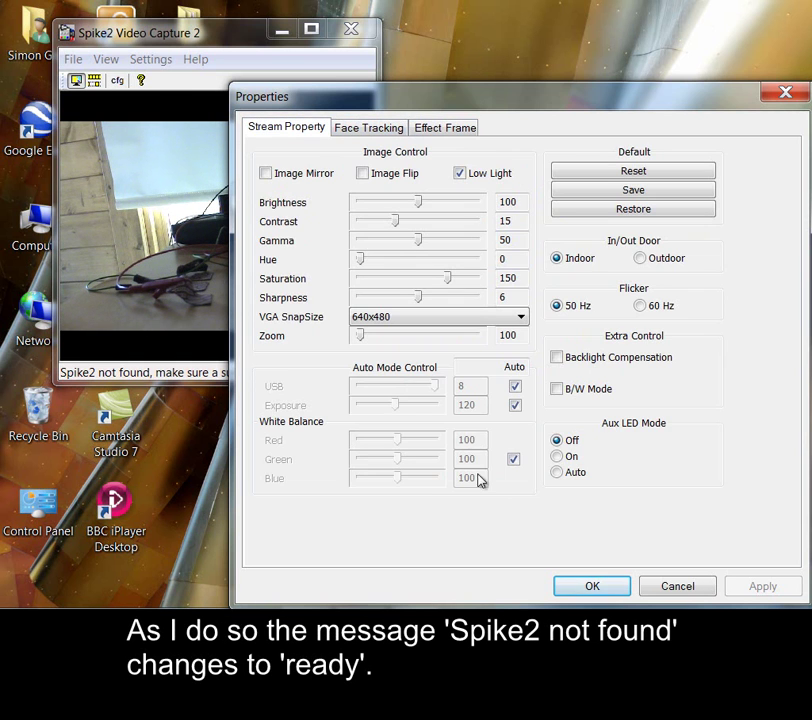
click(590, 586)
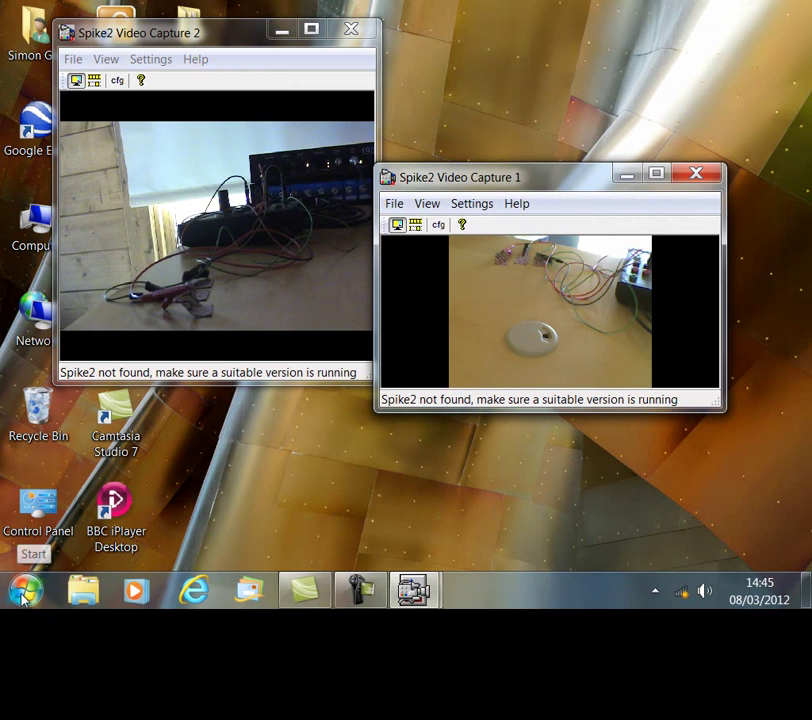
Step: Launch Spike2, then check Video Capture 1's Video Device and Audio Device choices
click(26, 592)
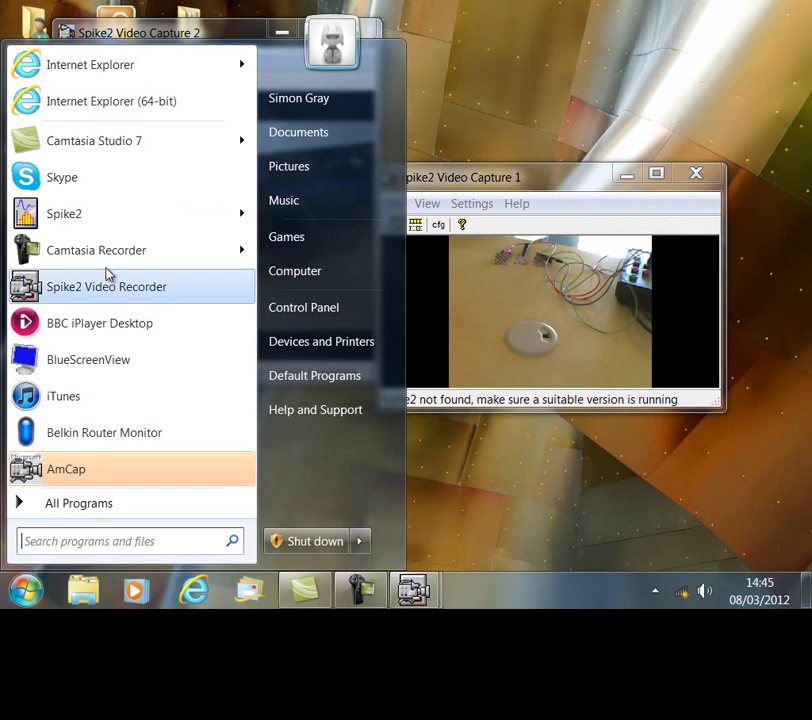
click(103, 226)
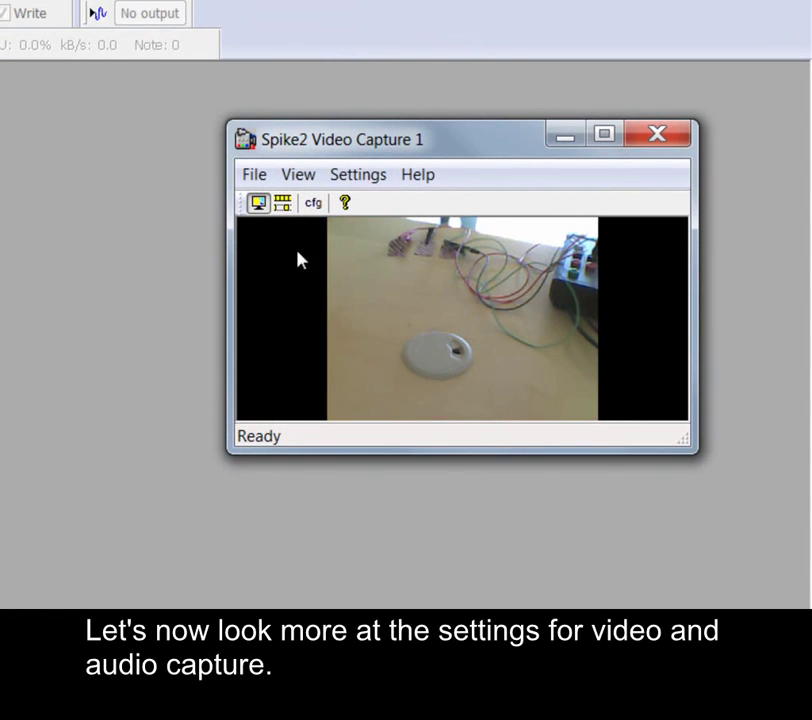
click(357, 175)
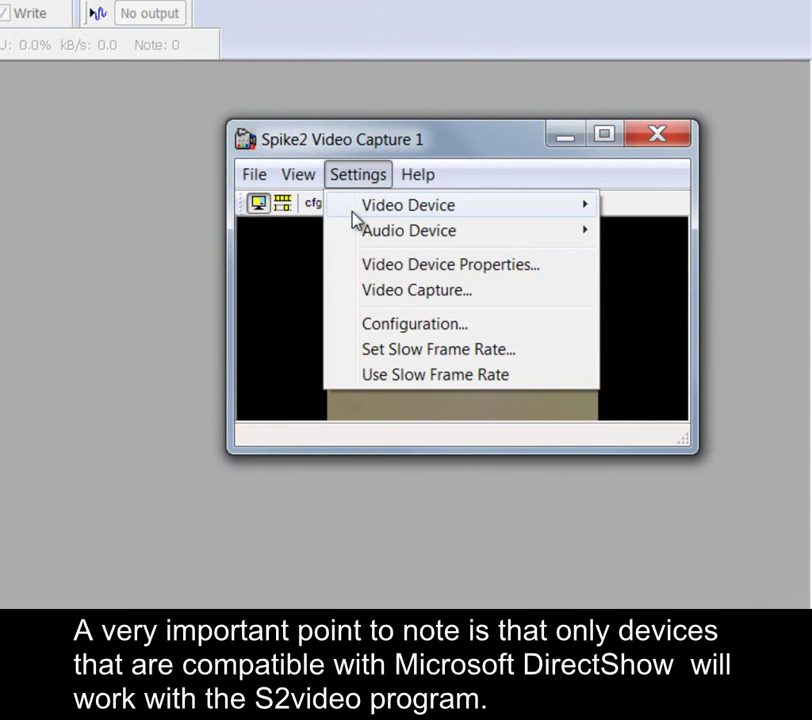
mouse_move(353, 214)
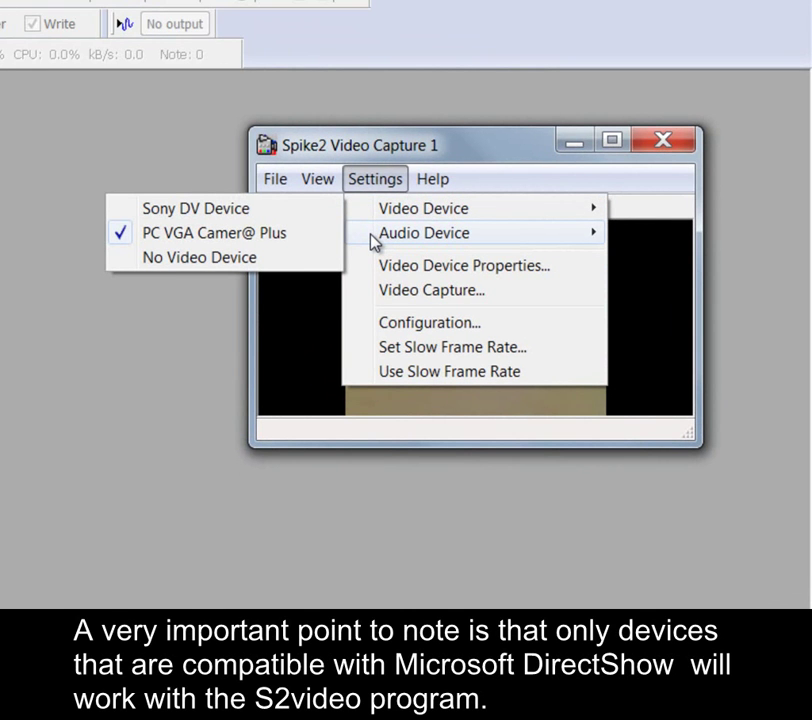
mouse_move(371, 238)
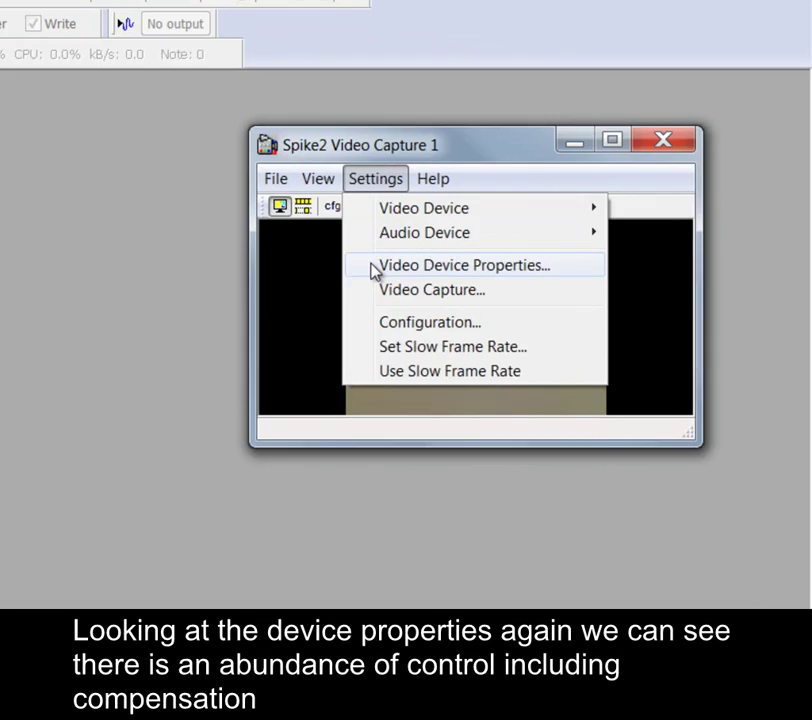
Step: Review the webcam's device properties, then keep the stream format at 30 fps and 640 x 480 output
click(372, 268)
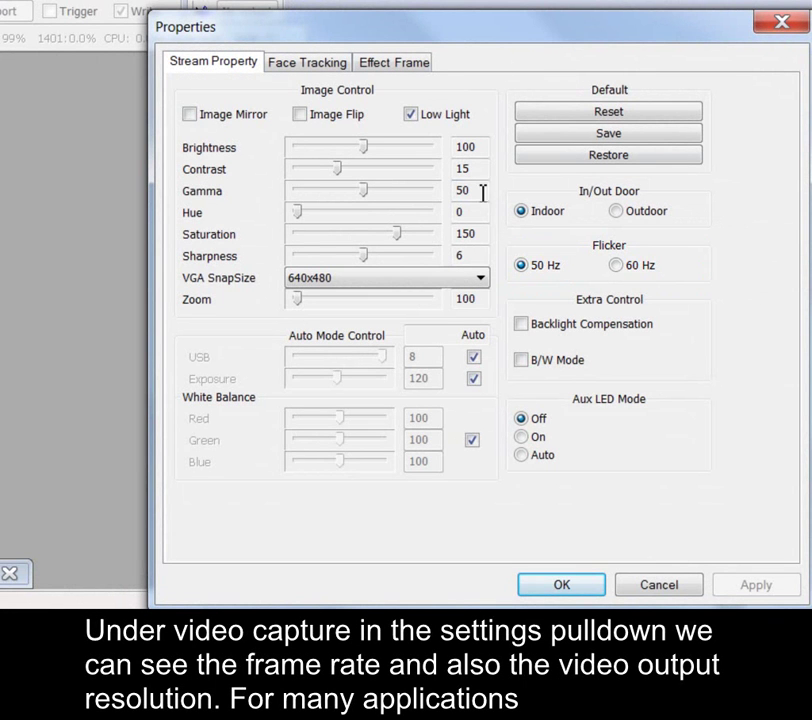
click(781, 21)
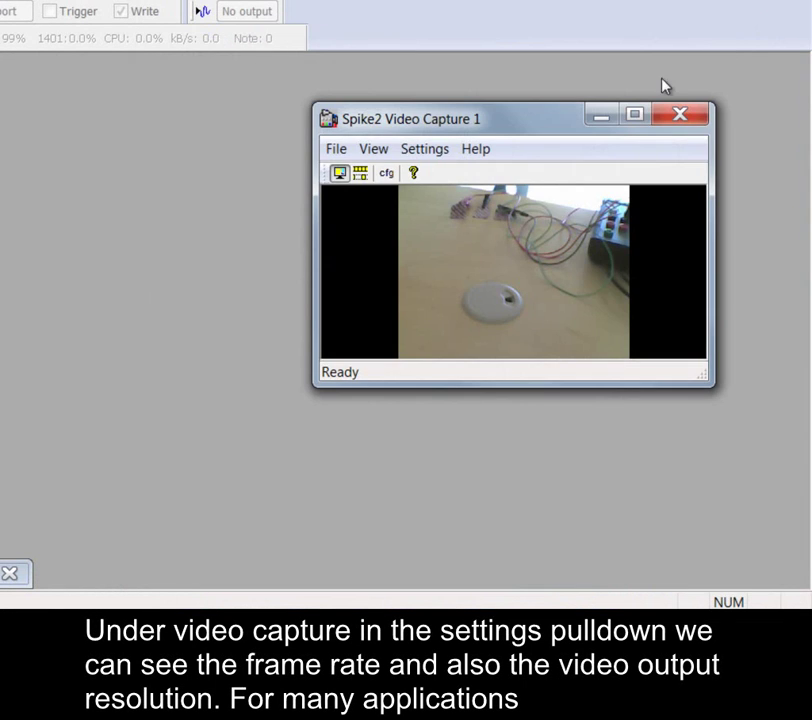
click(428, 150)
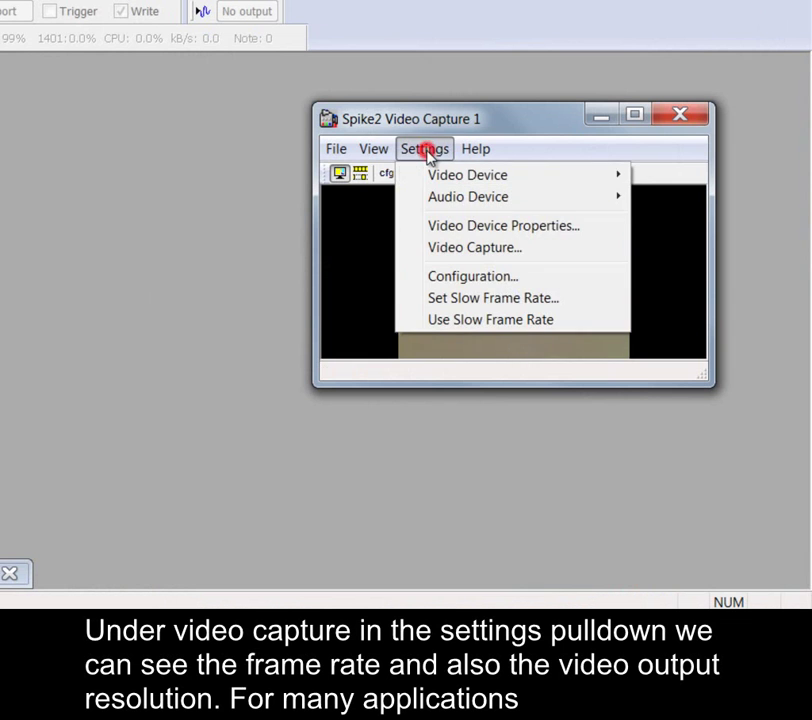
click(432, 247)
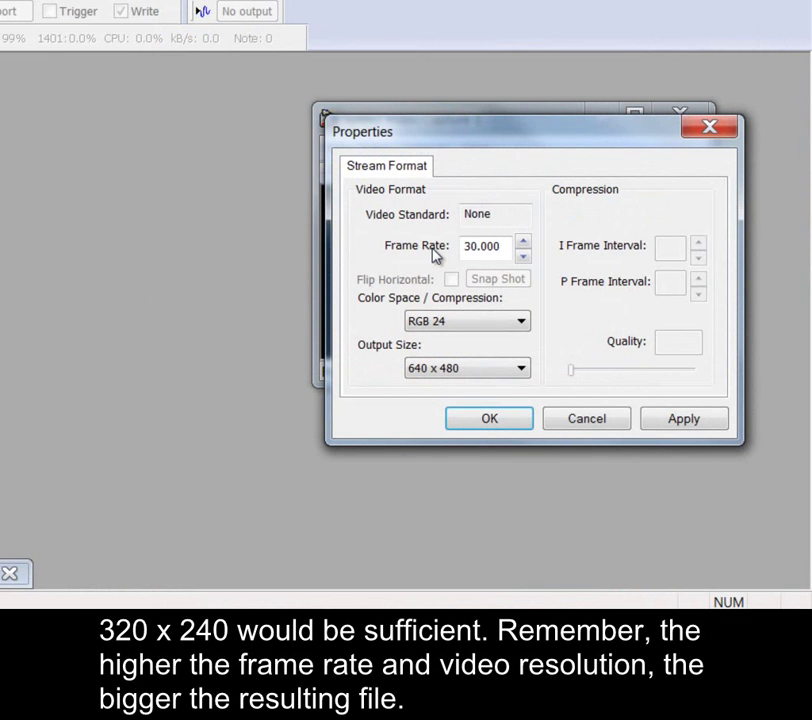
click(512, 371)
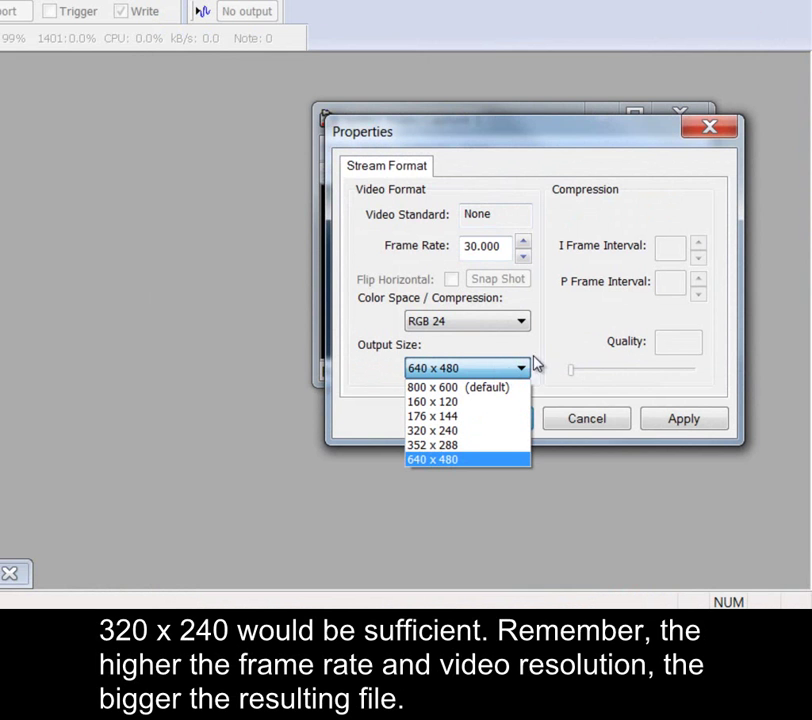
click(551, 346)
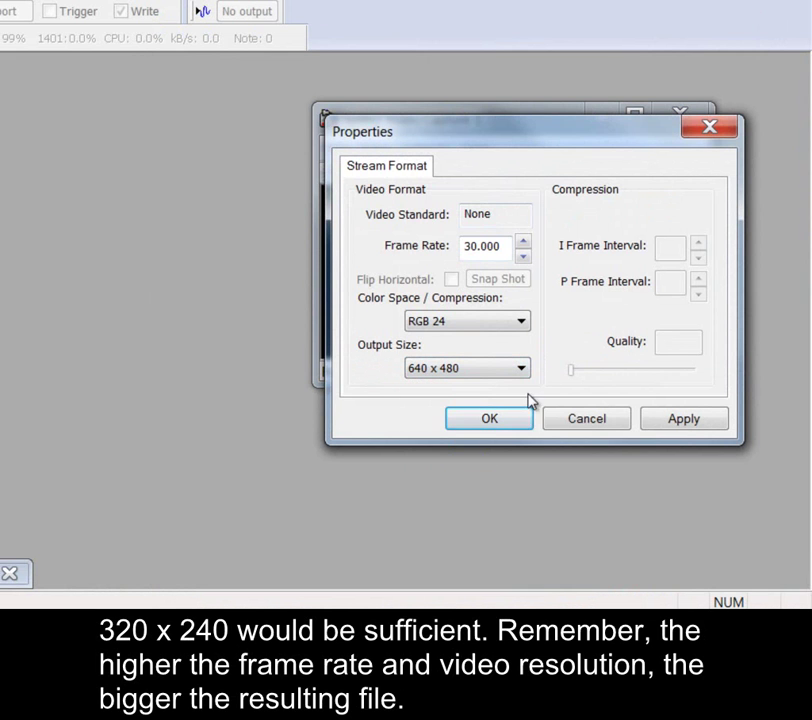
click(510, 421)
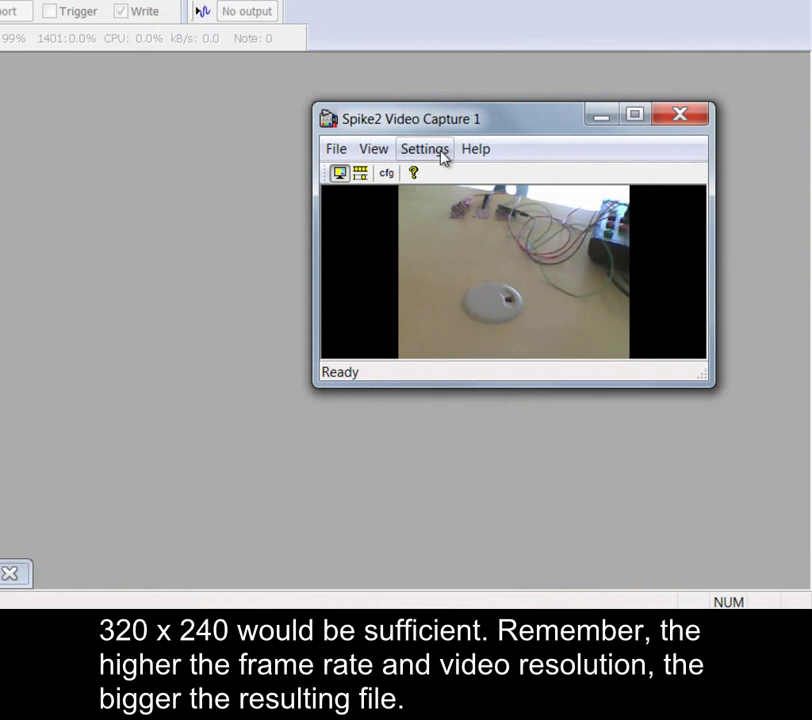
click(443, 155)
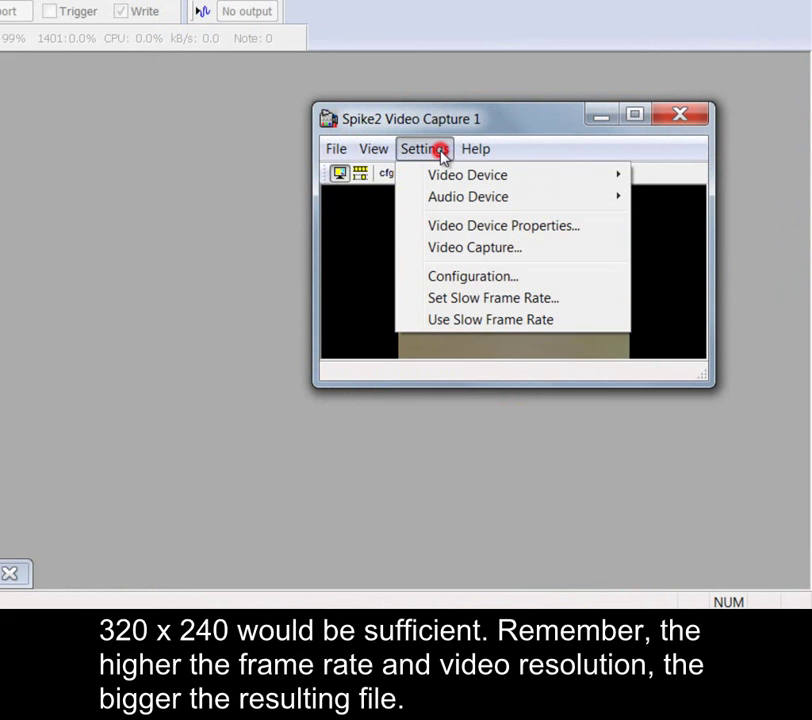
Step: Try each video compression option, then settle on Compress after capture with the MJPEG Compressor codec
click(452, 286)
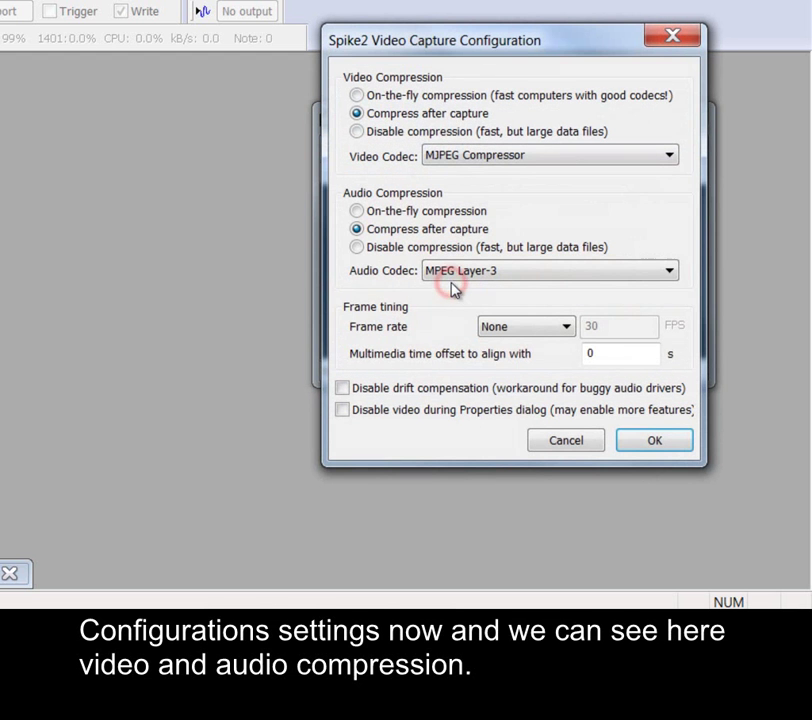
click(364, 97)
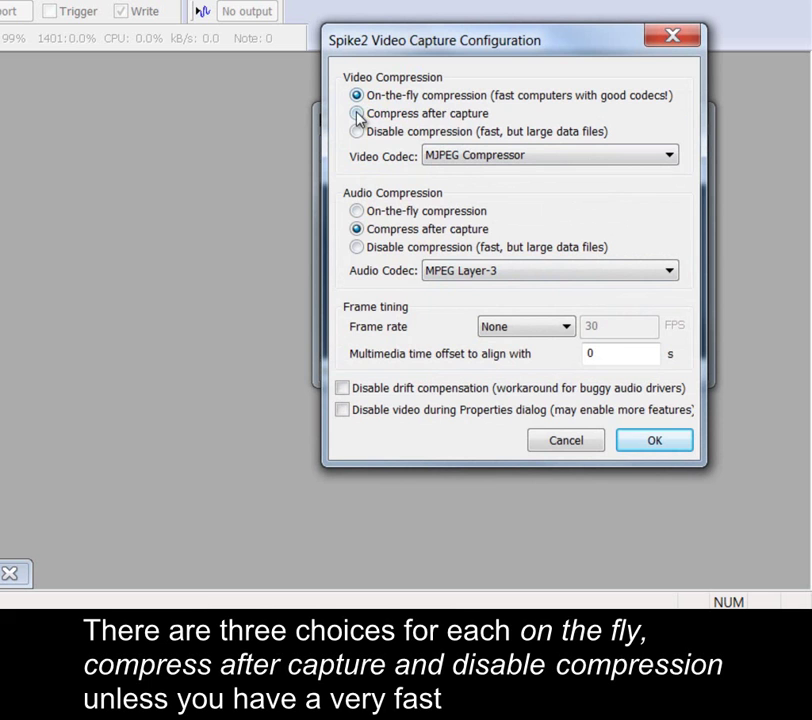
click(357, 115)
click(358, 134)
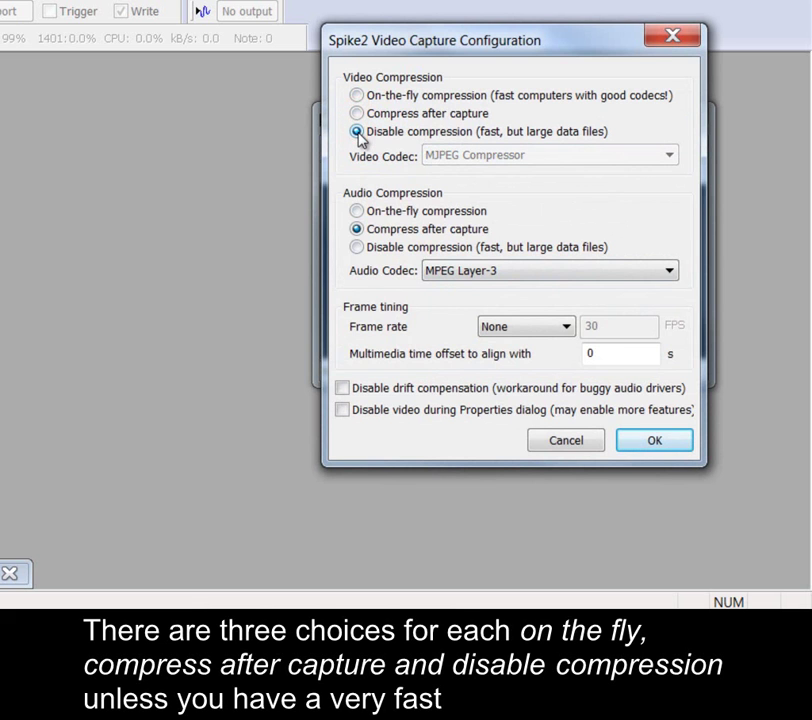
click(357, 115)
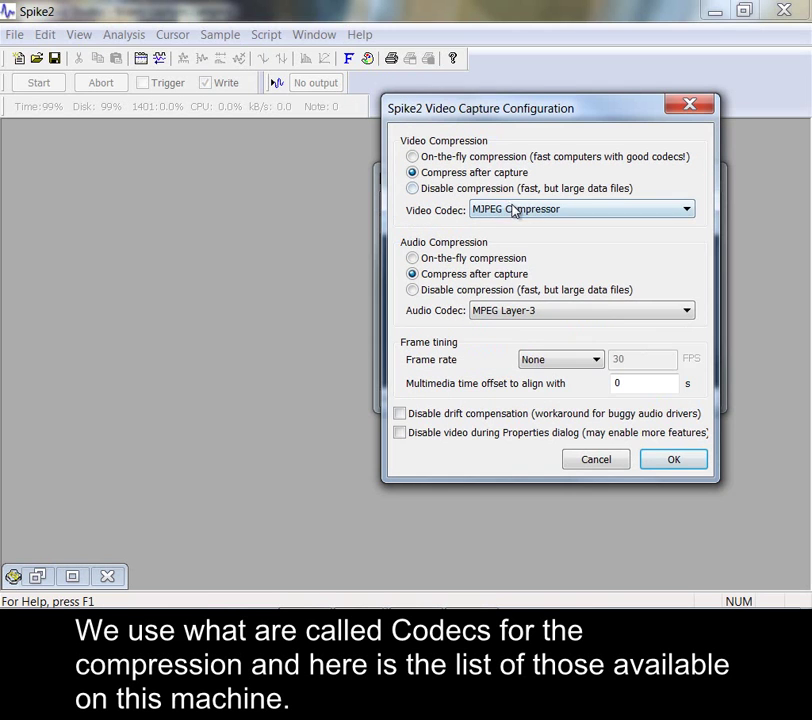
click(470, 155)
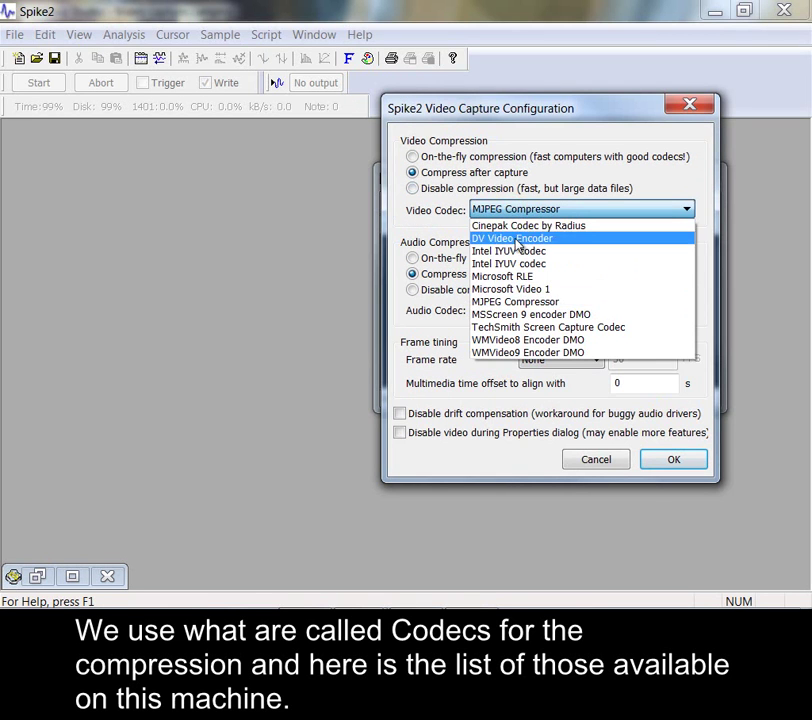
click(515, 301)
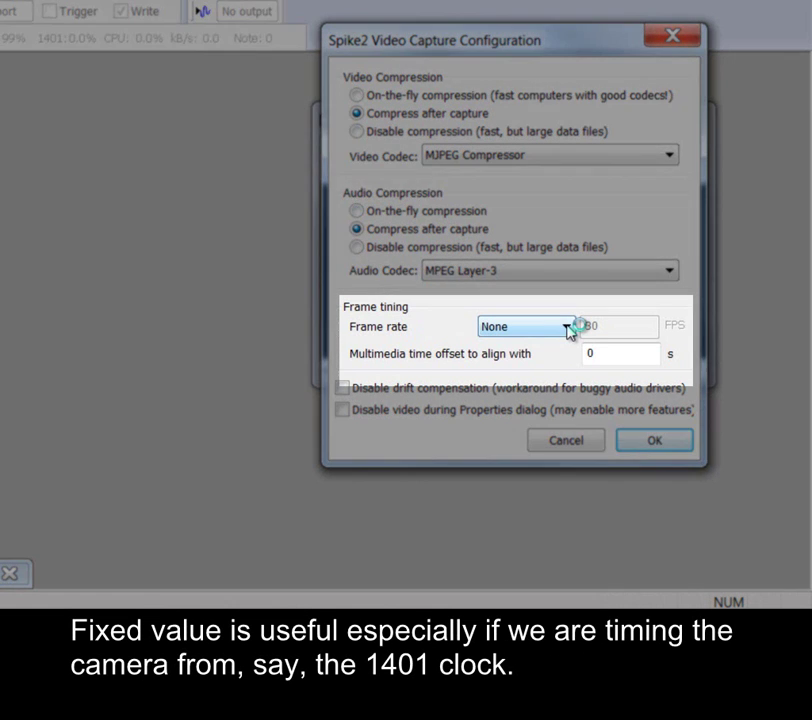
Step: Leave the frame rate at None and accept the capture configuration
click(567, 330)
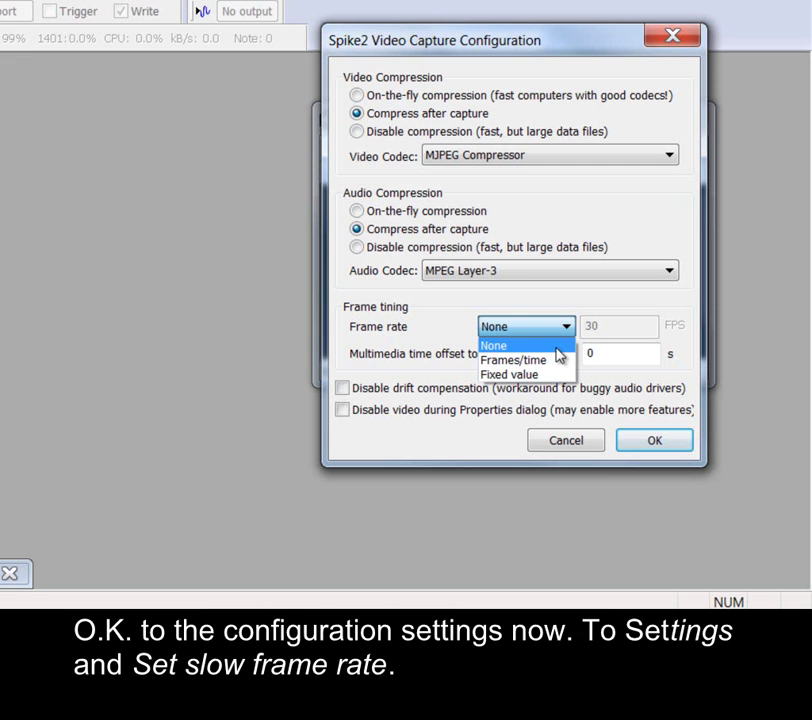
click(557, 346)
click(651, 446)
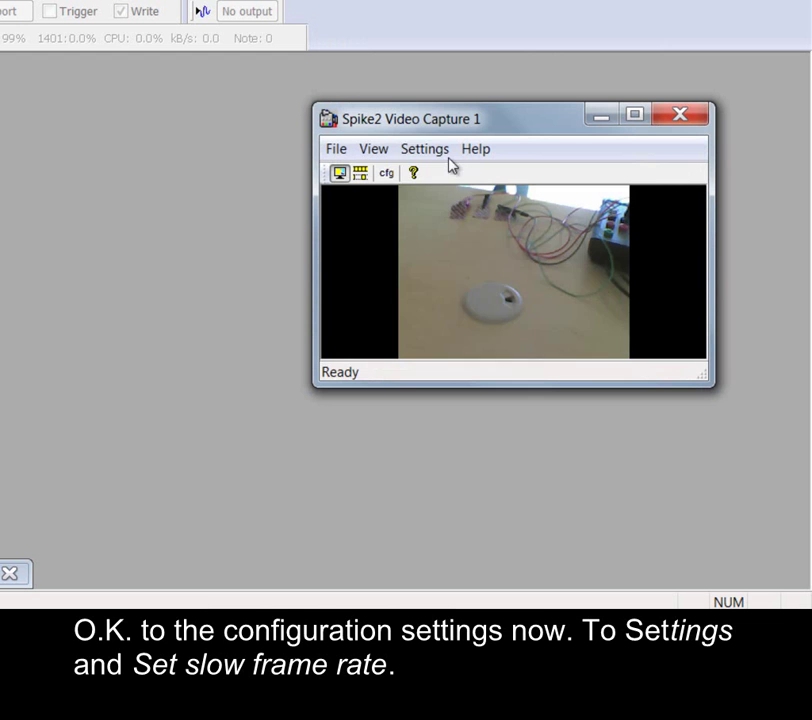
Step: Change the slow frame rate settings' maximum capture rate from 200 to 30
click(430, 150)
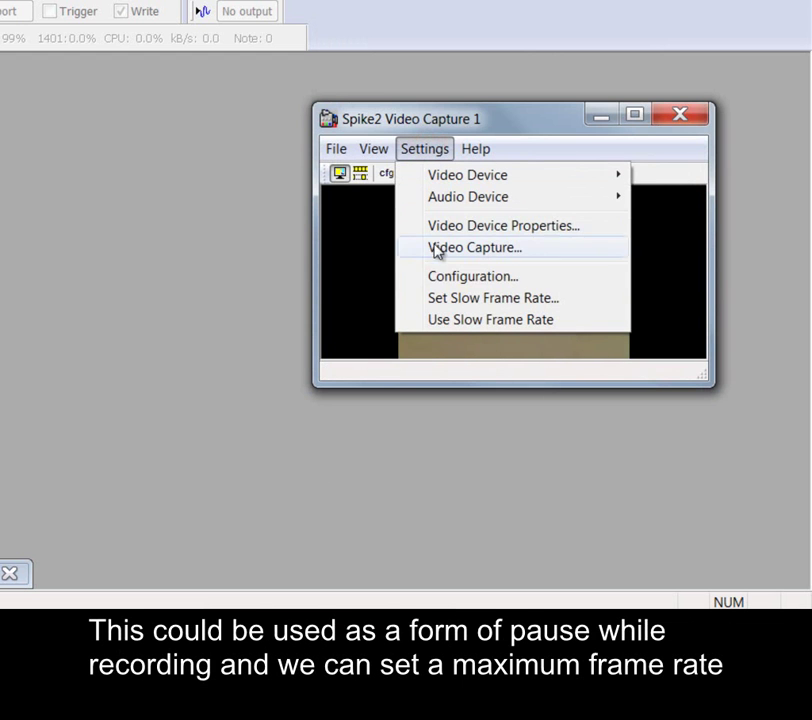
click(440, 298)
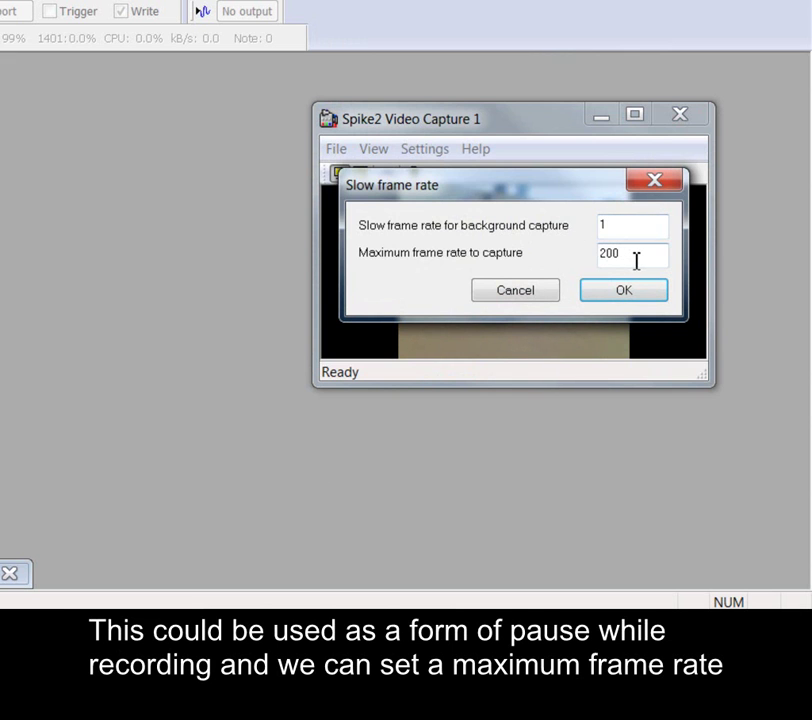
drag(636, 257, 589, 263)
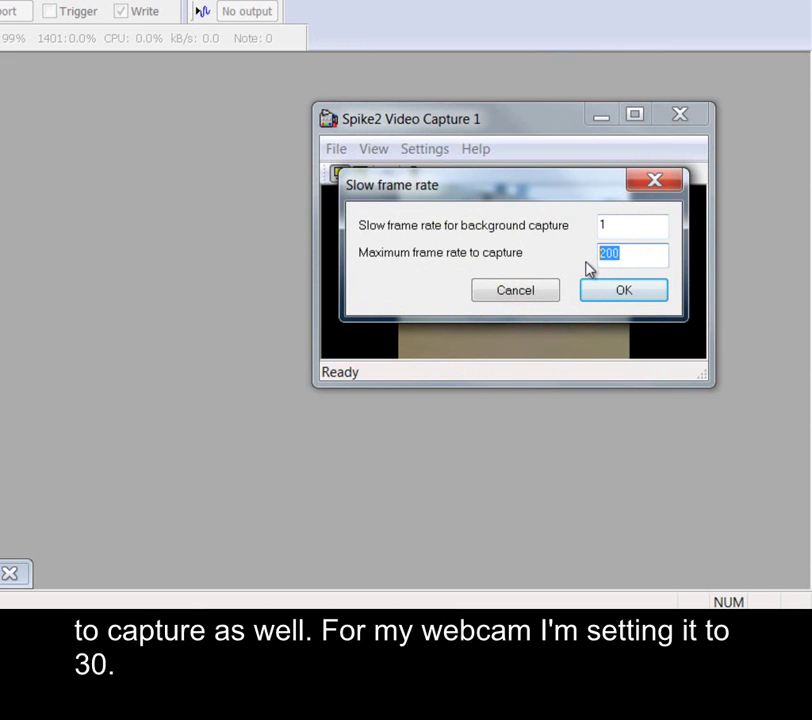
text(30)
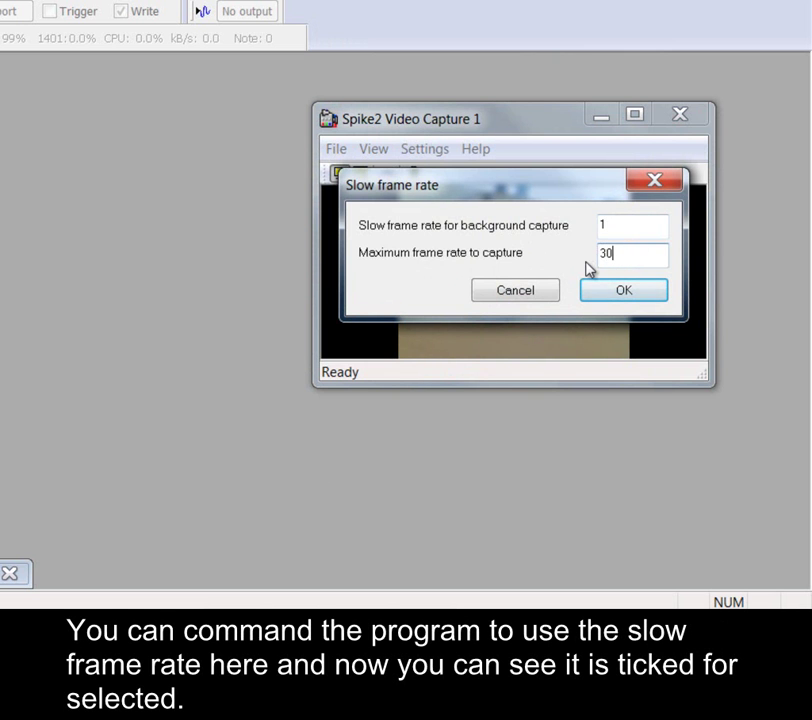
click(619, 291)
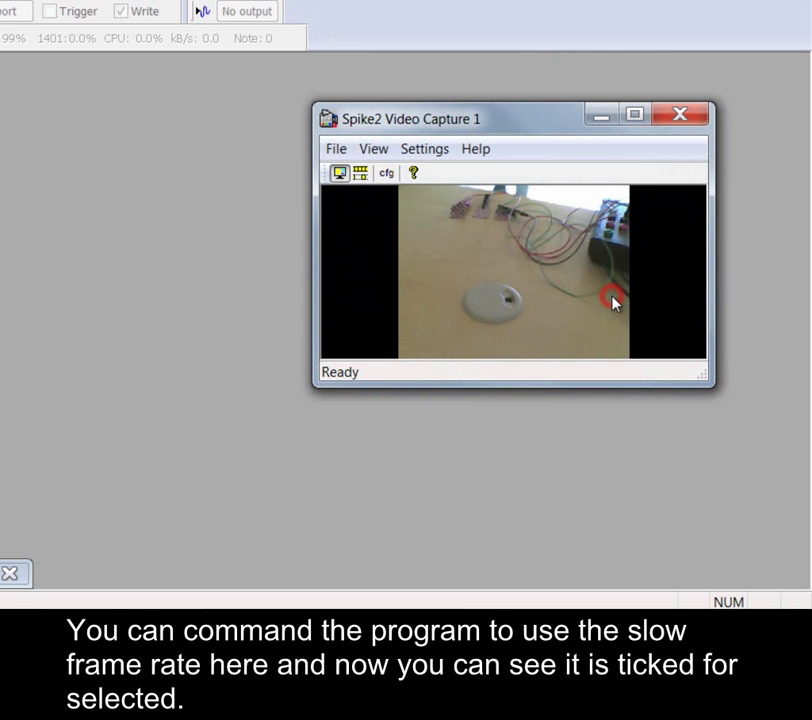
Step: Turn on Use Slow Frame Rate for Video Capture 1
click(439, 151)
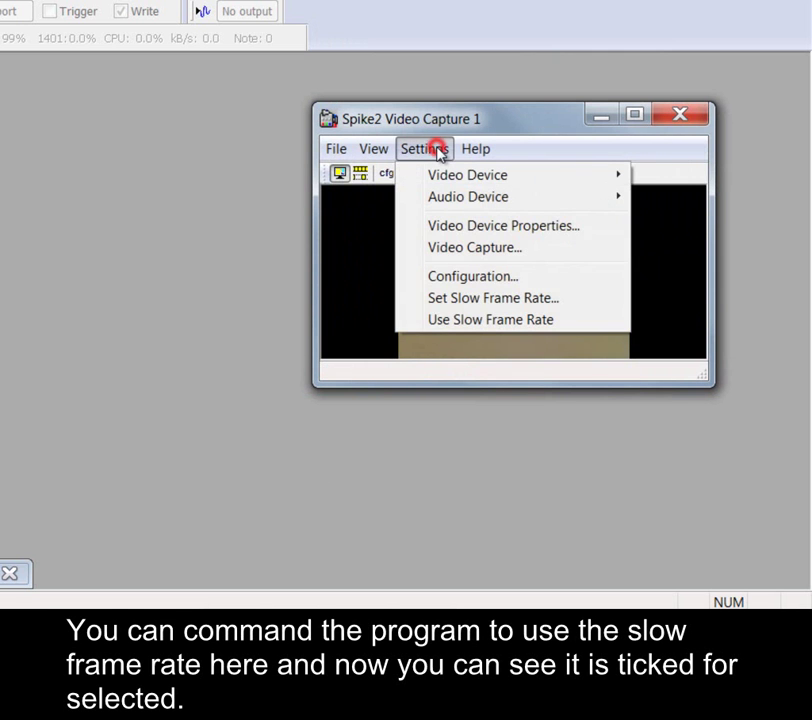
click(441, 321)
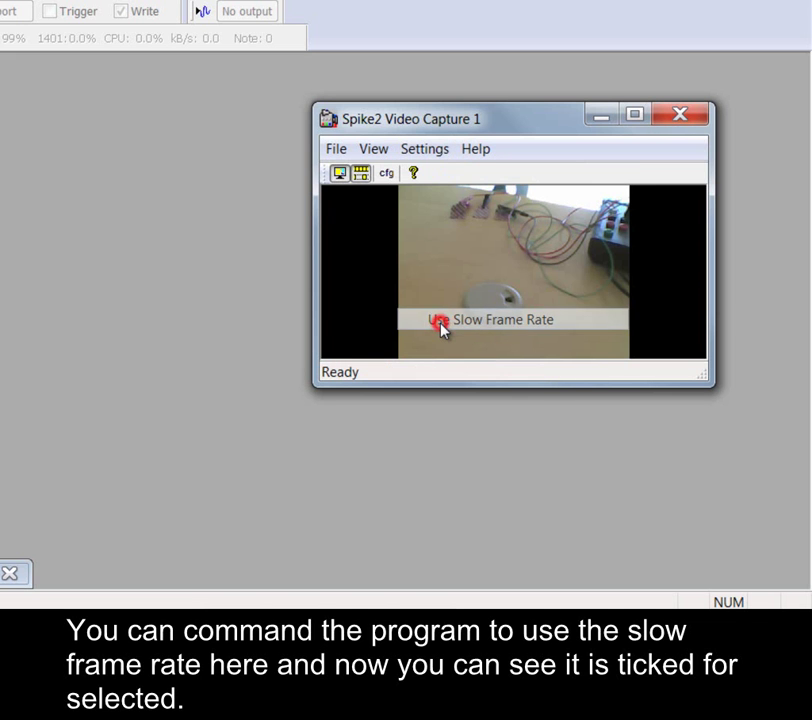
click(429, 150)
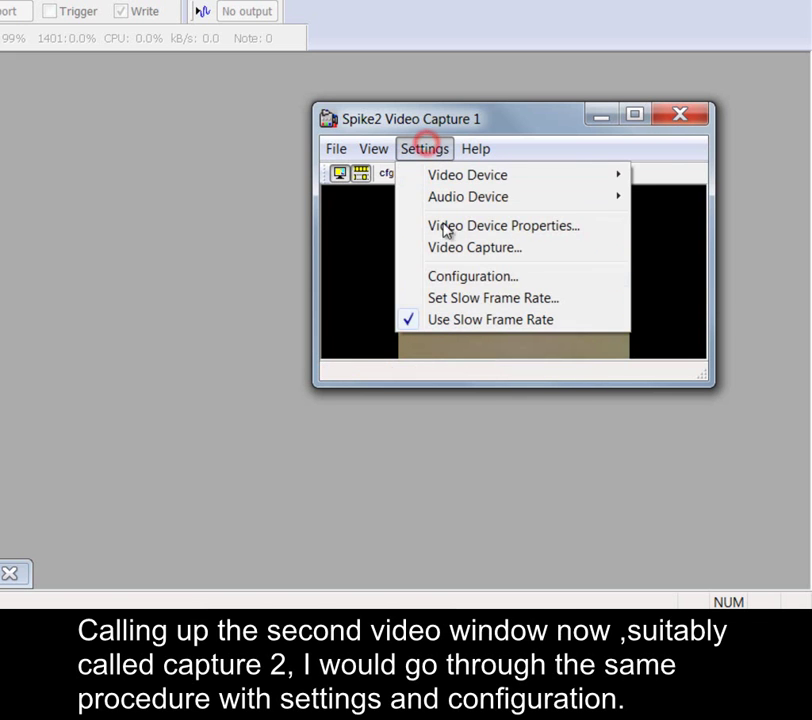
click(409, 320)
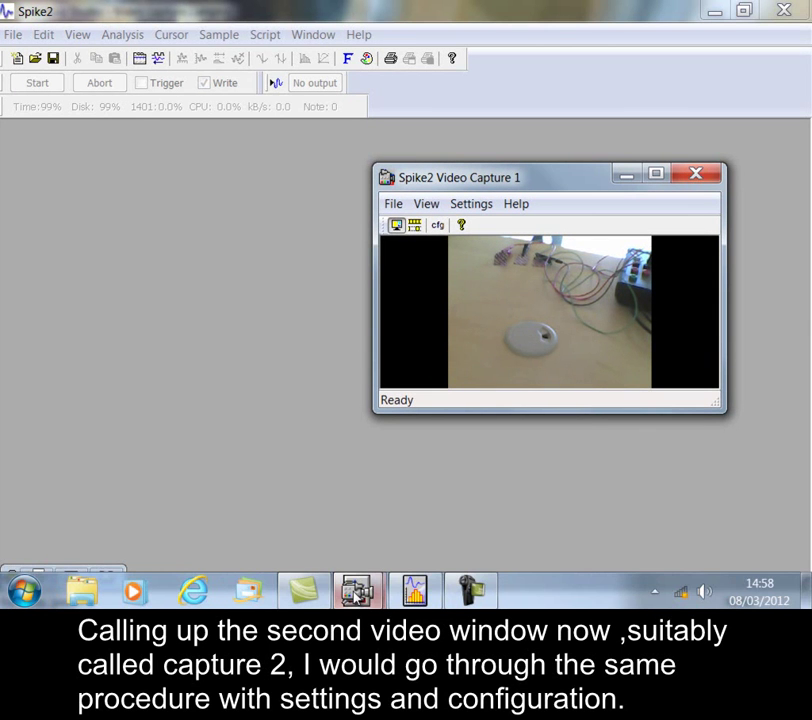
Step: Bring Video Capture 2 forward, make it narrower and taller, and move it beside Capture 1
mouse_move(357, 591)
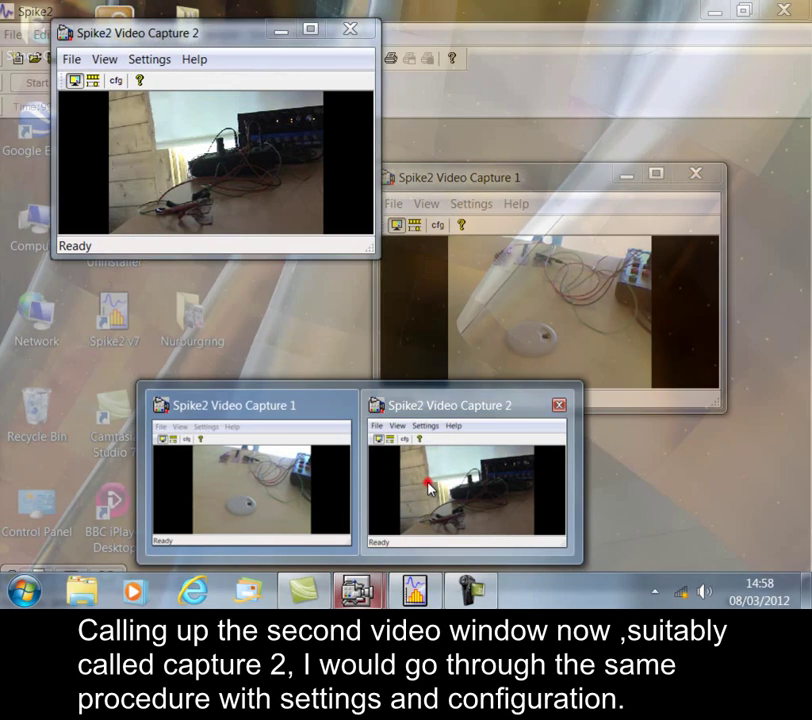
click(427, 482)
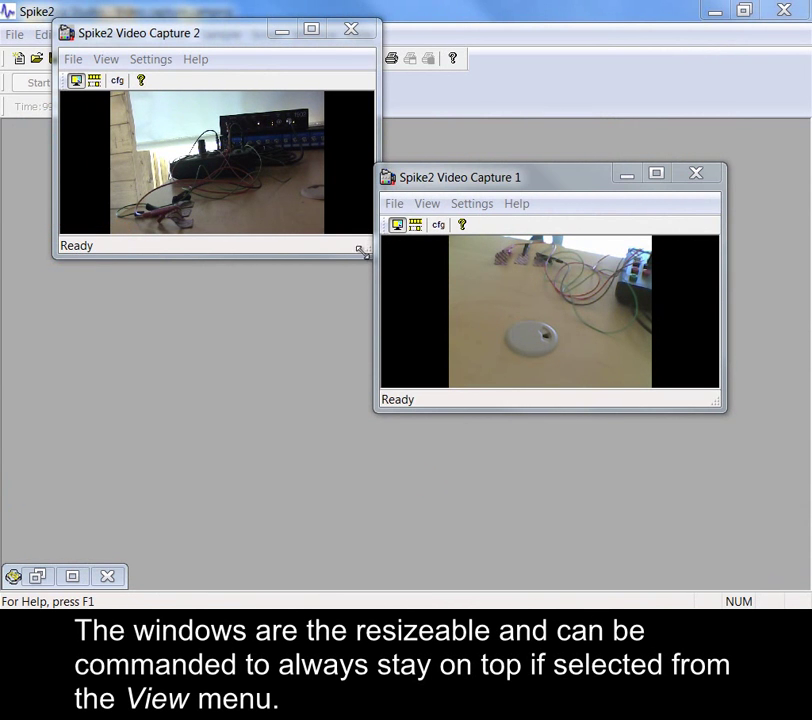
drag(365, 250, 300, 276)
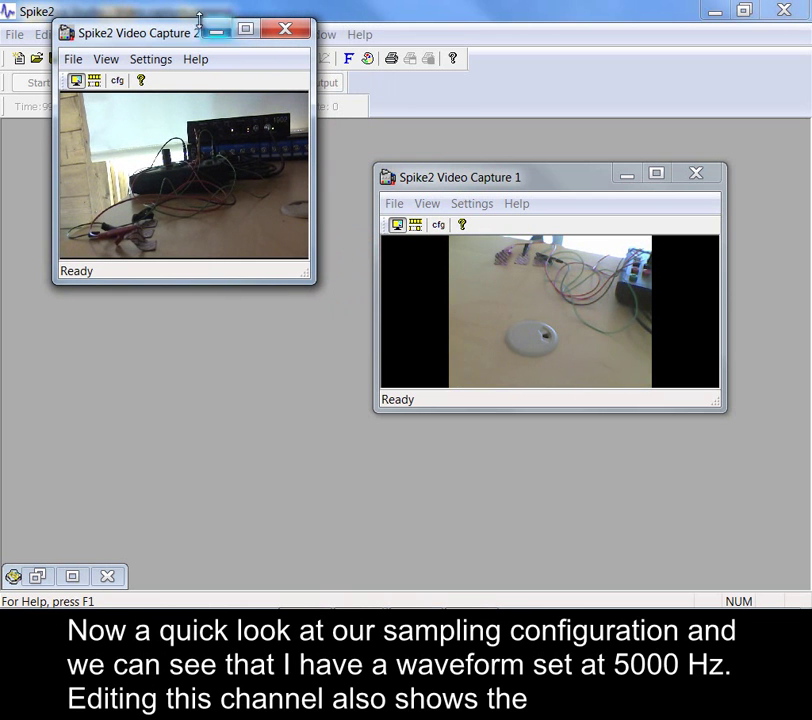
drag(185, 37, 196, 160)
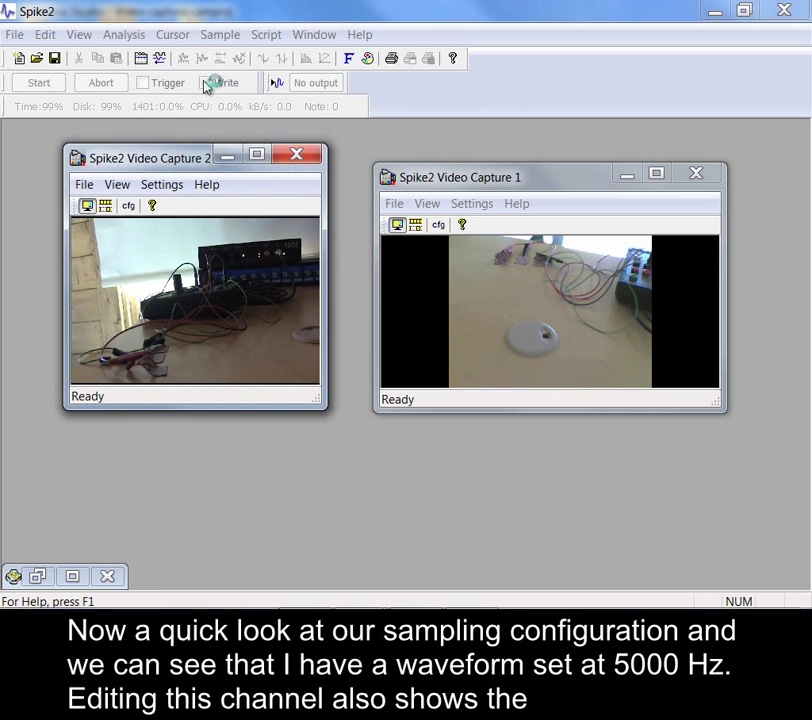
Step: Open Spike2's Sampling Configuration and minimize both video capture windows
click(218, 36)
click(256, 57)
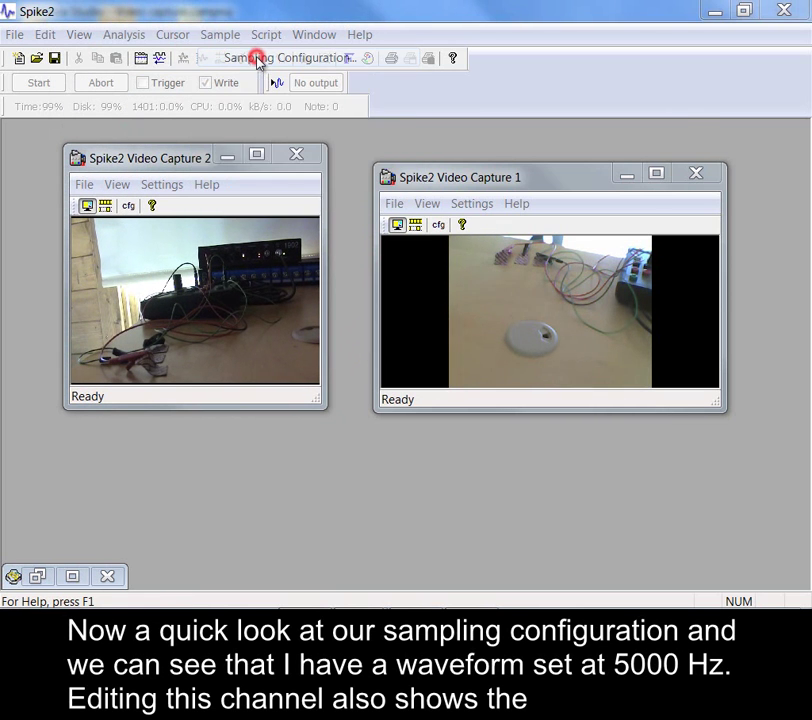
click(228, 155)
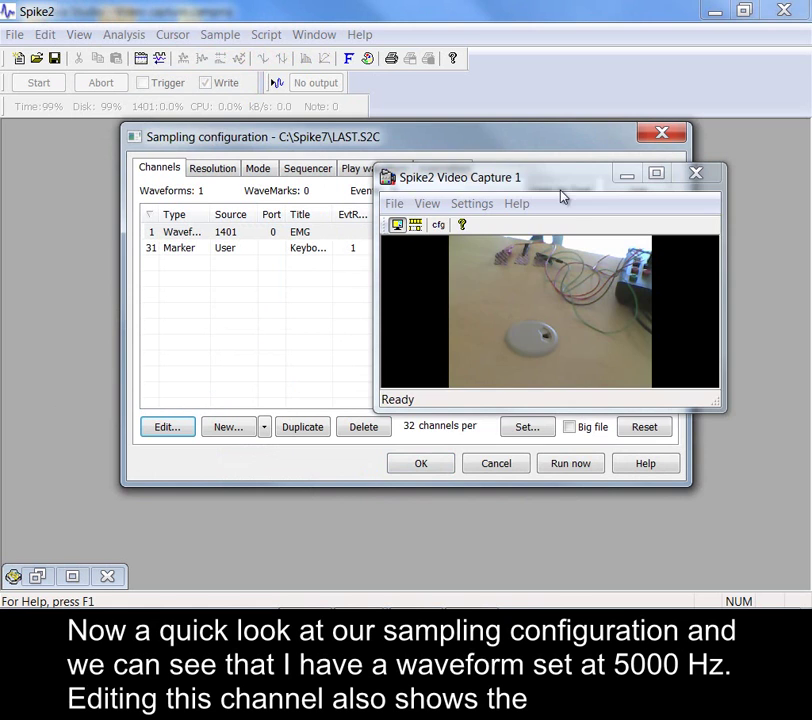
click(628, 176)
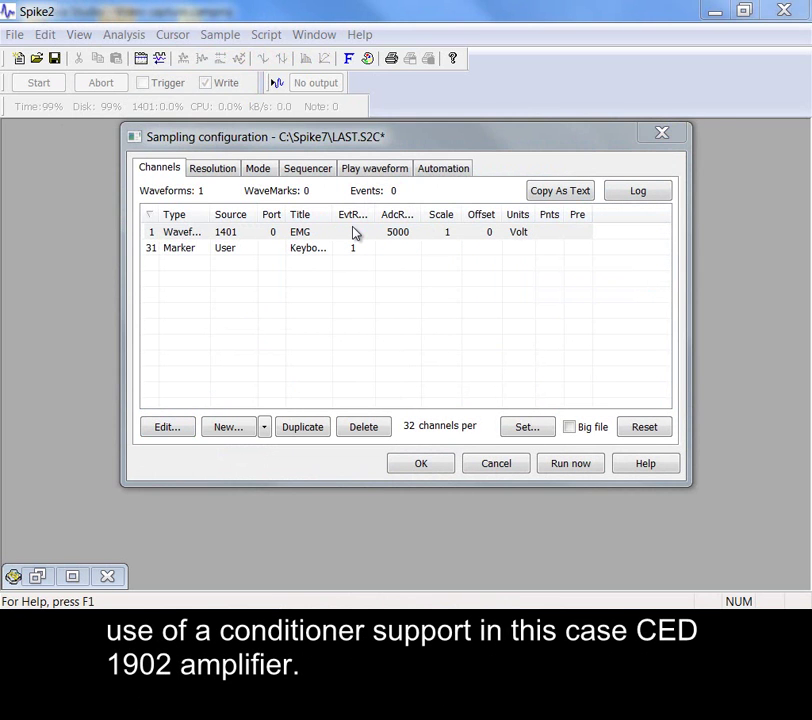
Step: Confirm the EMG channel's 1902 conditioner settings and start a new sampling run
click(355, 232)
double_click(355, 232)
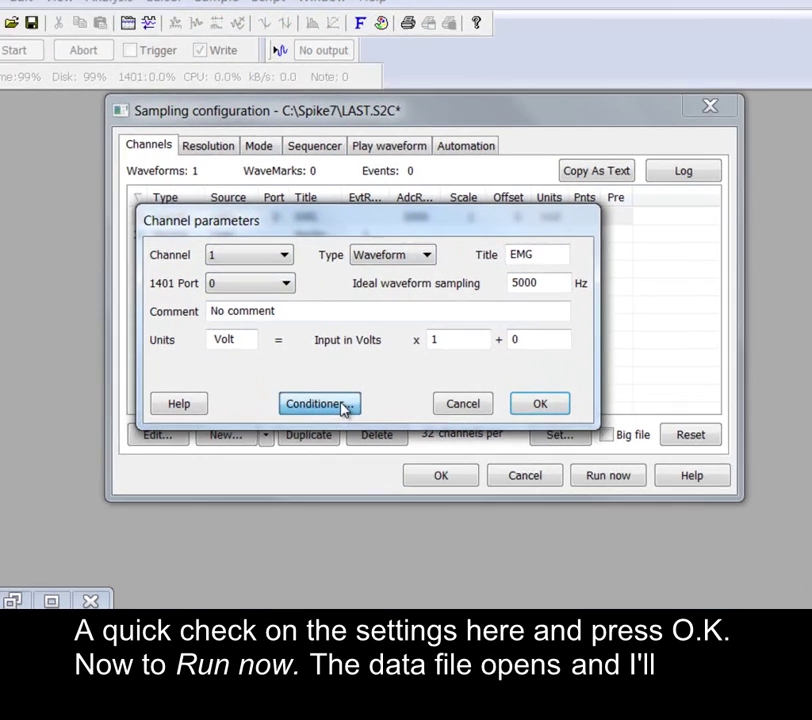
click(343, 404)
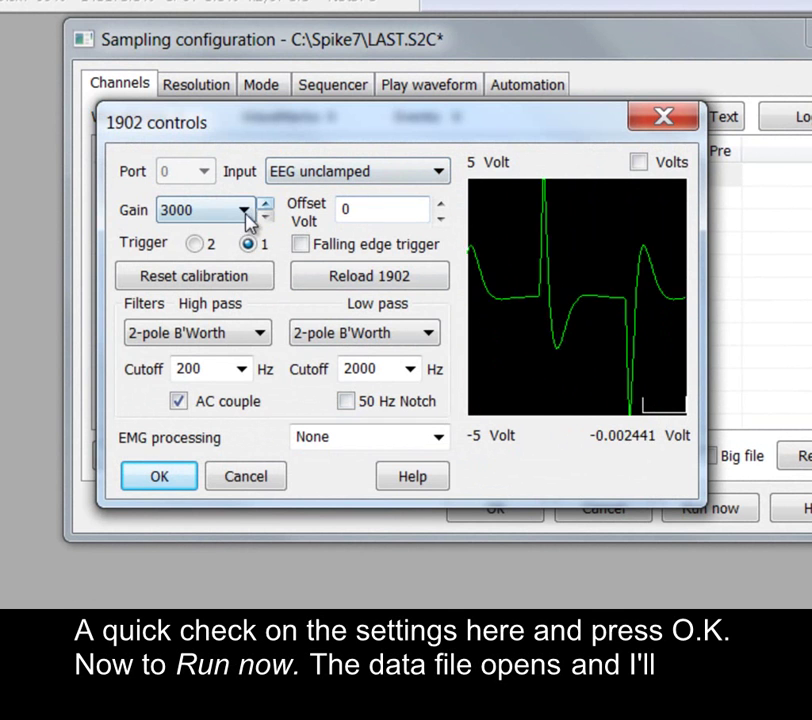
click(159, 476)
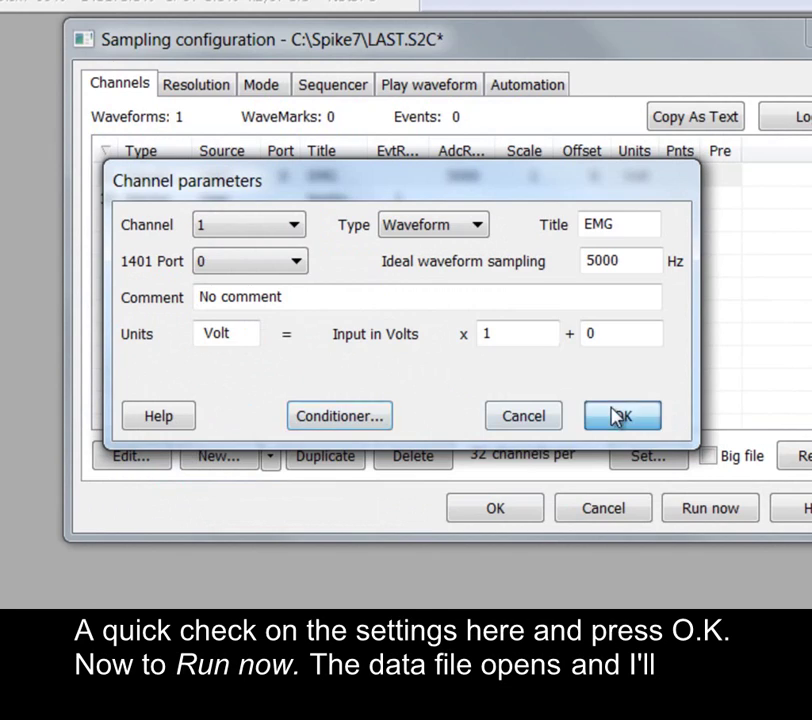
click(619, 416)
click(685, 500)
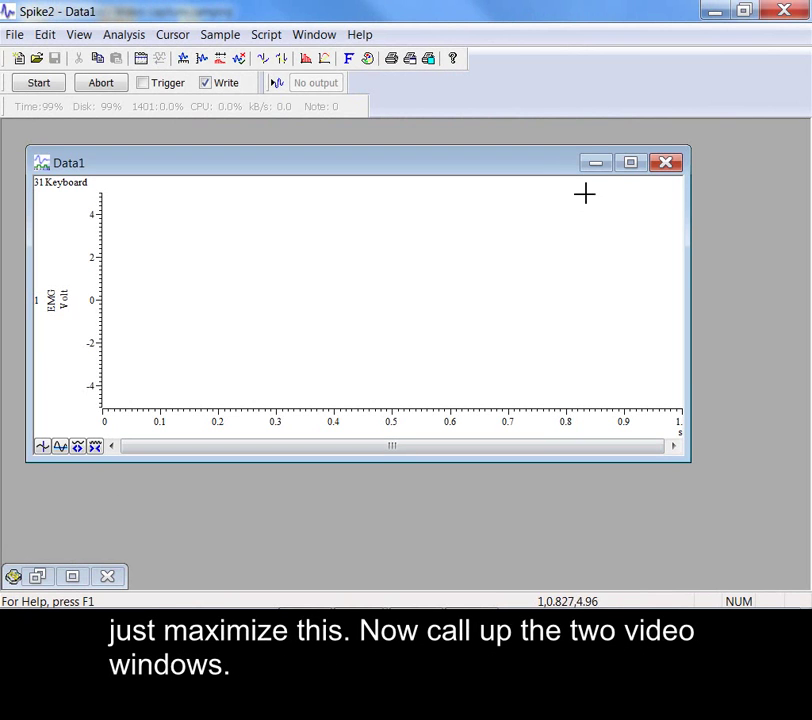
Step: Maximize the Data1 window and restore both Video Capture windows from the taskbar
click(631, 163)
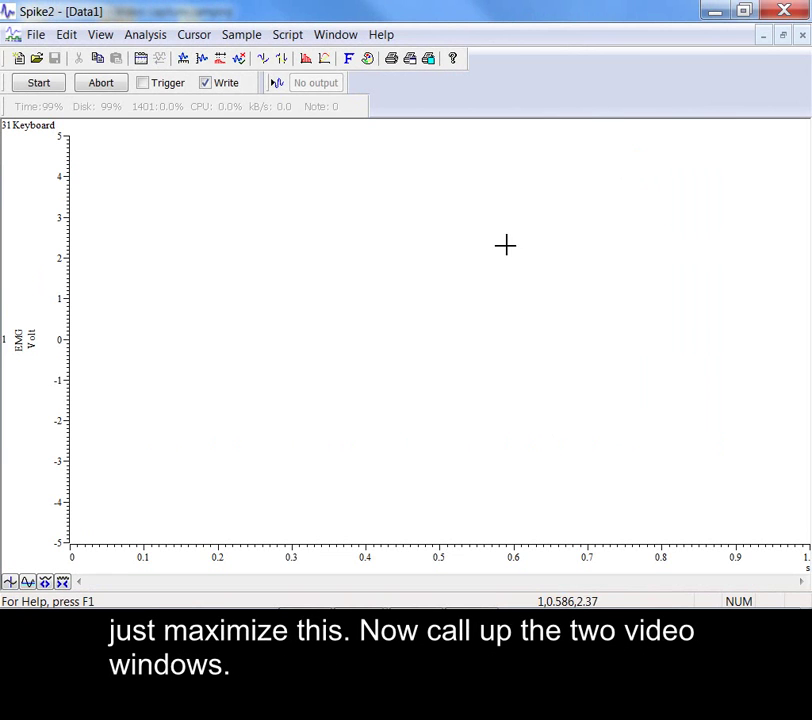
mouse_move(330, 592)
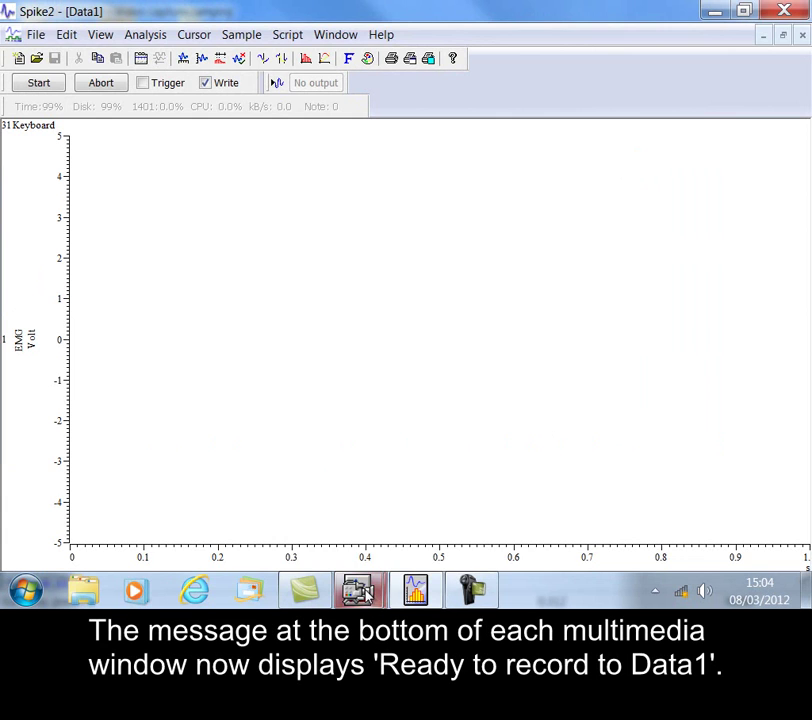
mouse_move(362, 592)
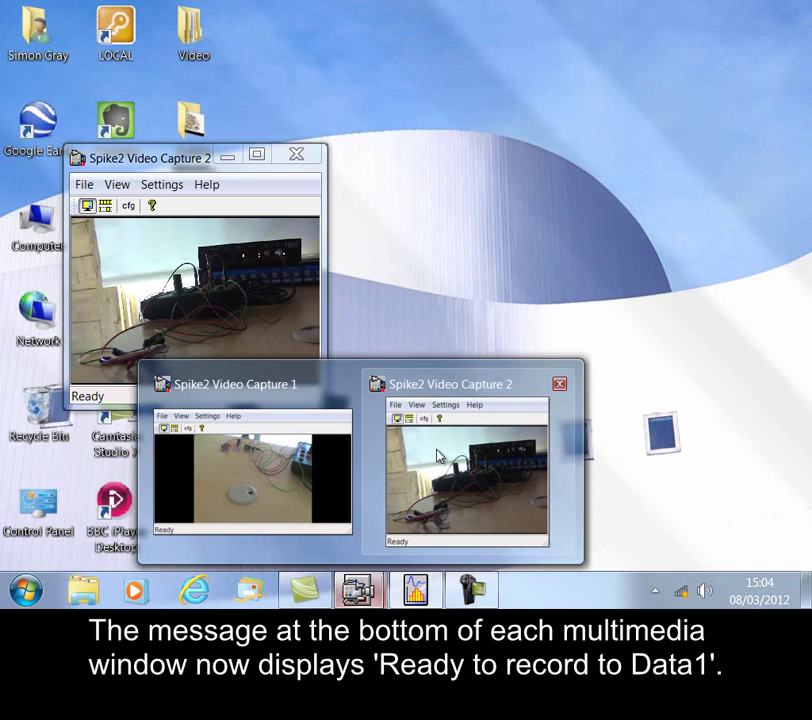
click(437, 456)
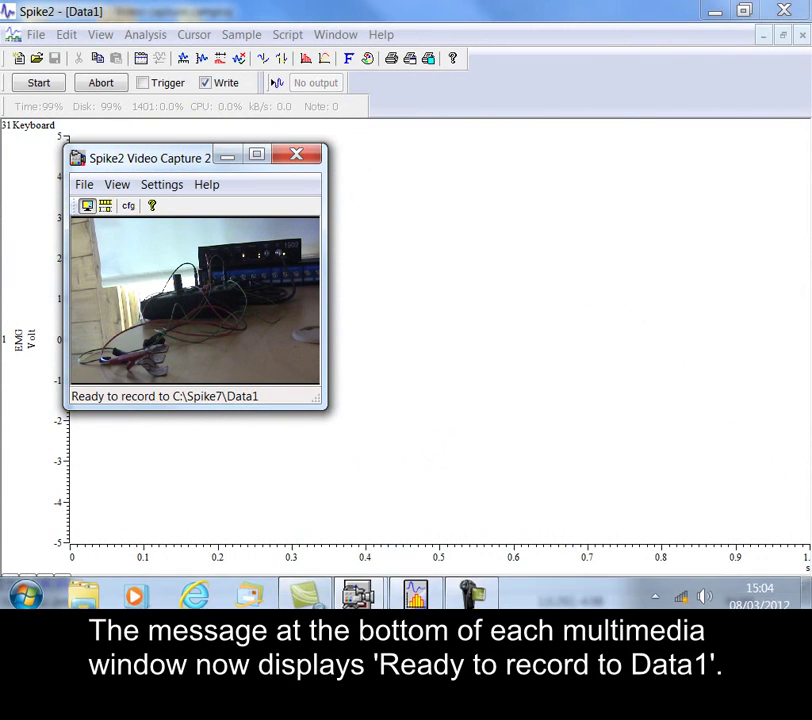
mouse_move(358, 592)
click(285, 495)
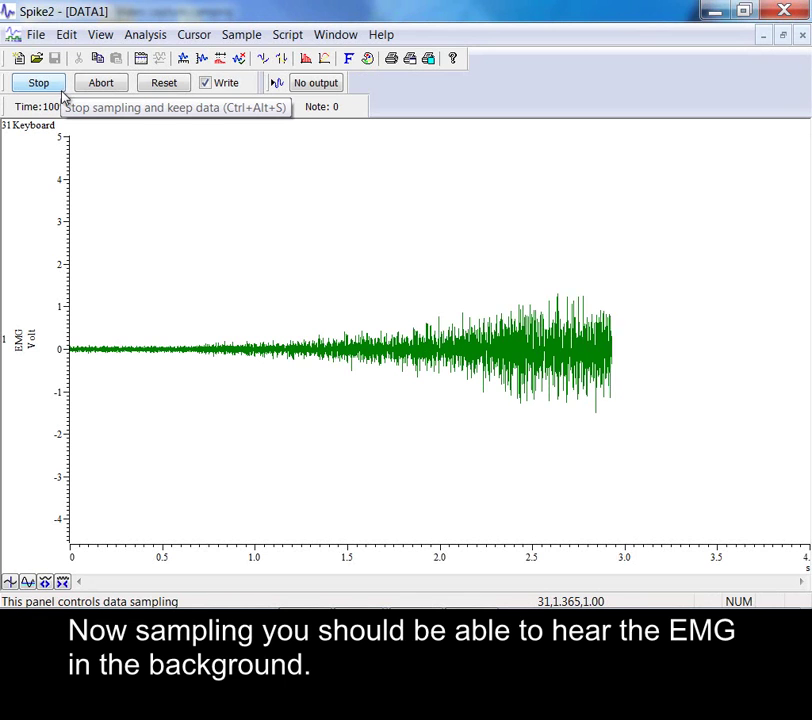
Step: Restore Video Capture 2 and 1, and move Capture 1 to the upper right
mouse_move(385, 597)
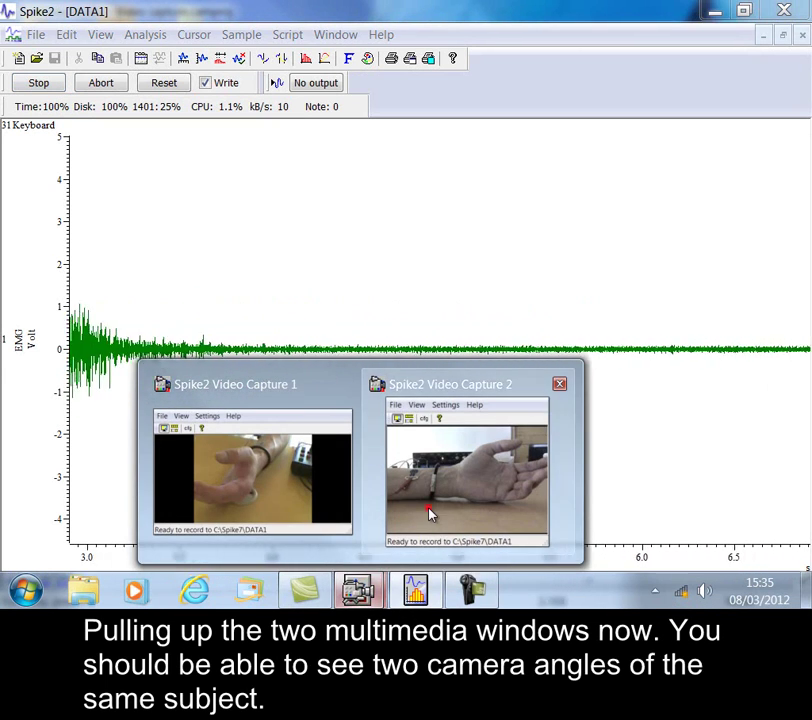
click(429, 505)
mouse_move(357, 592)
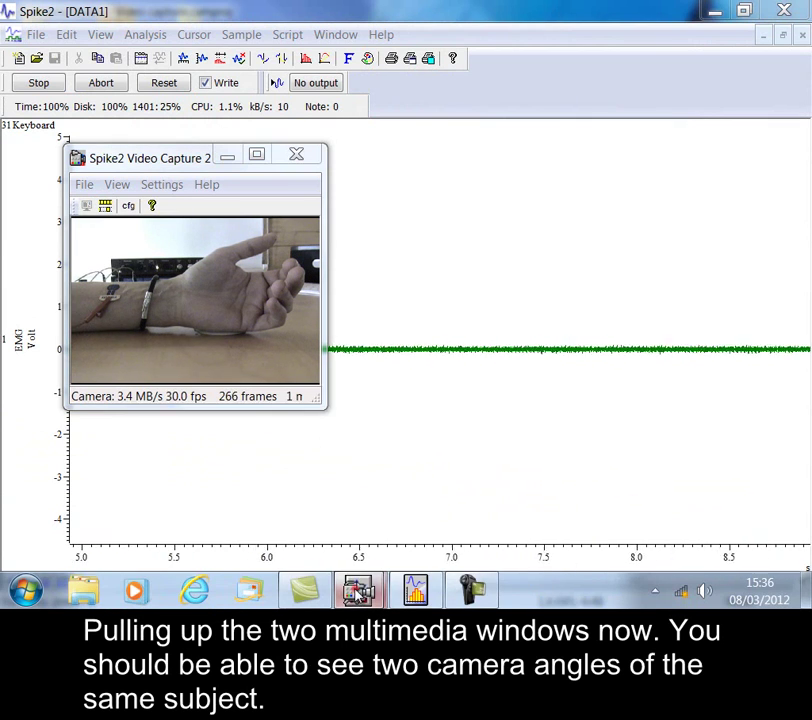
click(290, 480)
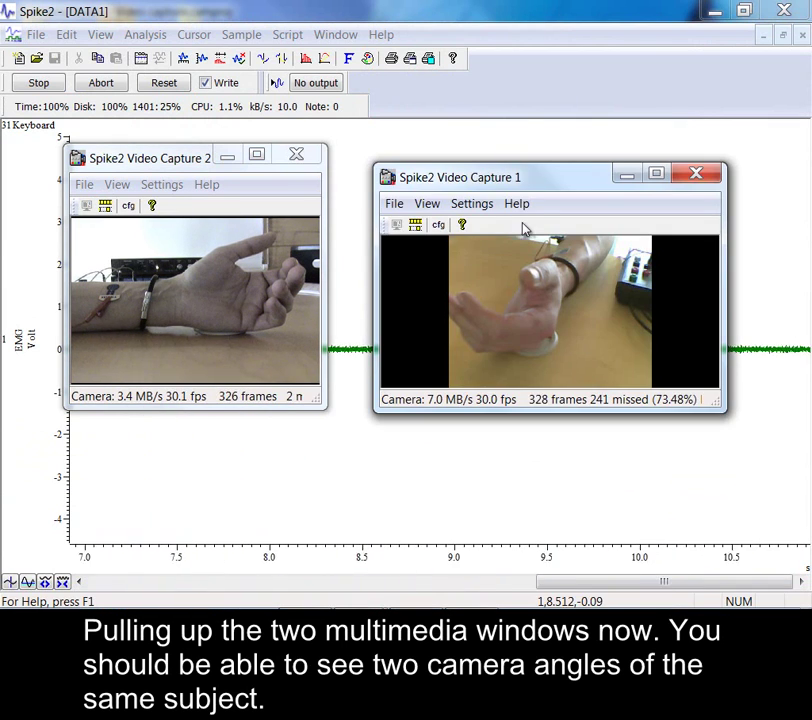
drag(545, 179, 598, 65)
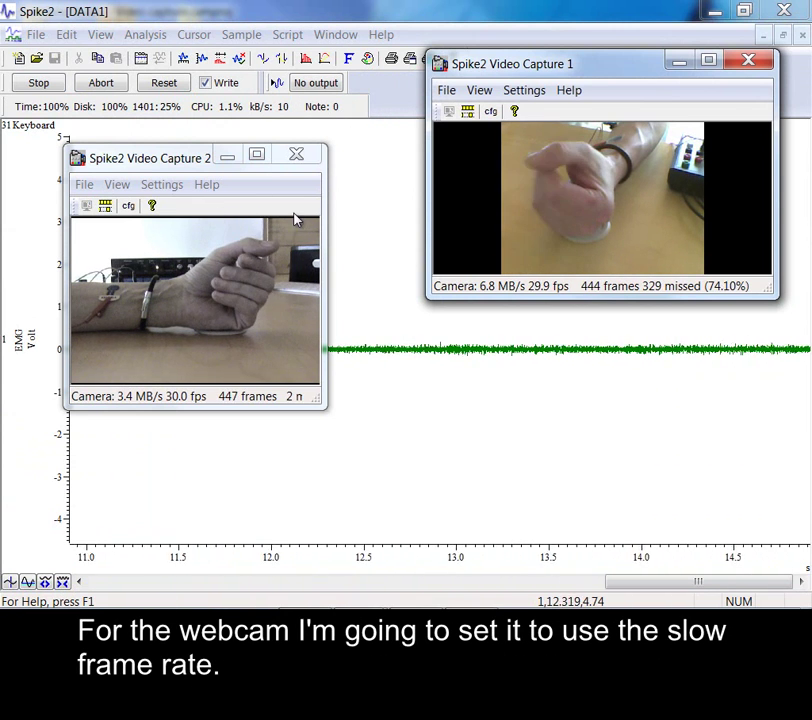
Step: Turn on Use Slow Frame Rate for Capture 1, then turn it back off for 30 fps
click(530, 91)
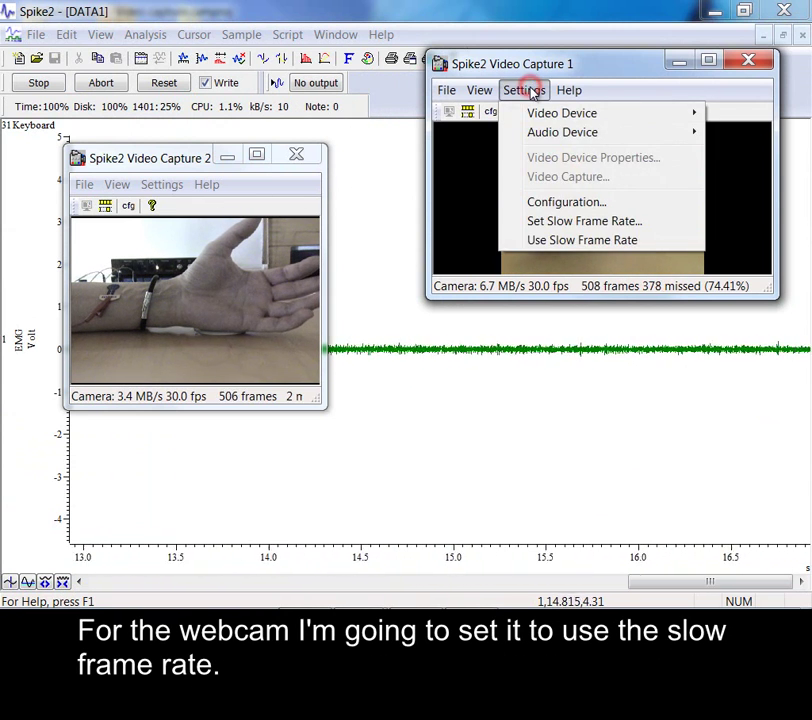
click(539, 241)
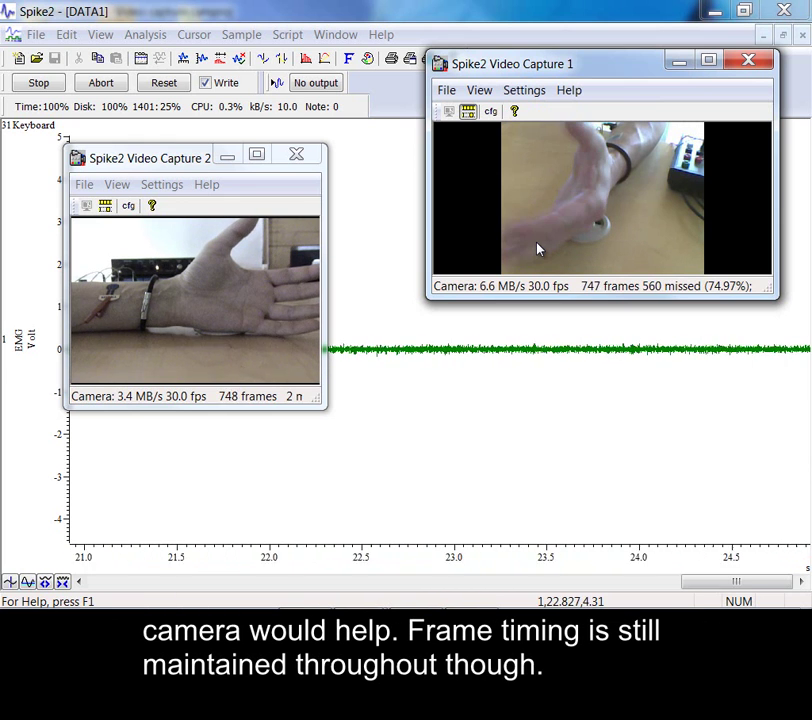
click(524, 92)
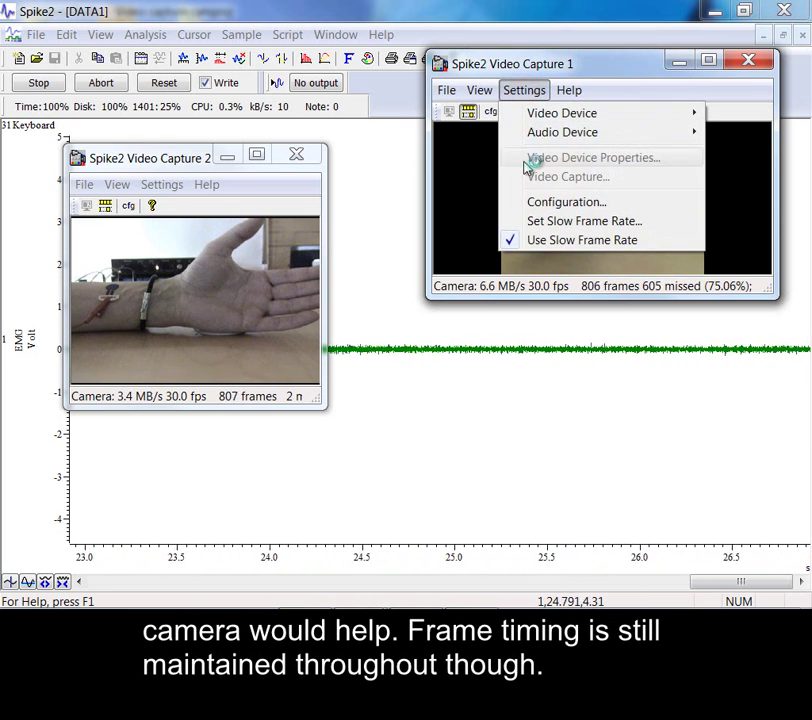
click(549, 241)
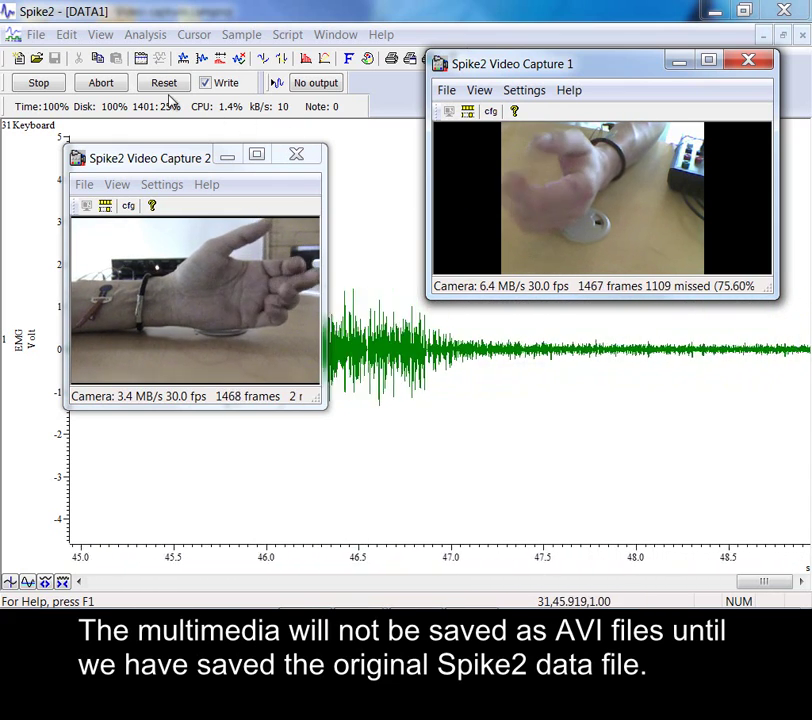
Step: Stop sampling and place the second capture window below the first
click(52, 84)
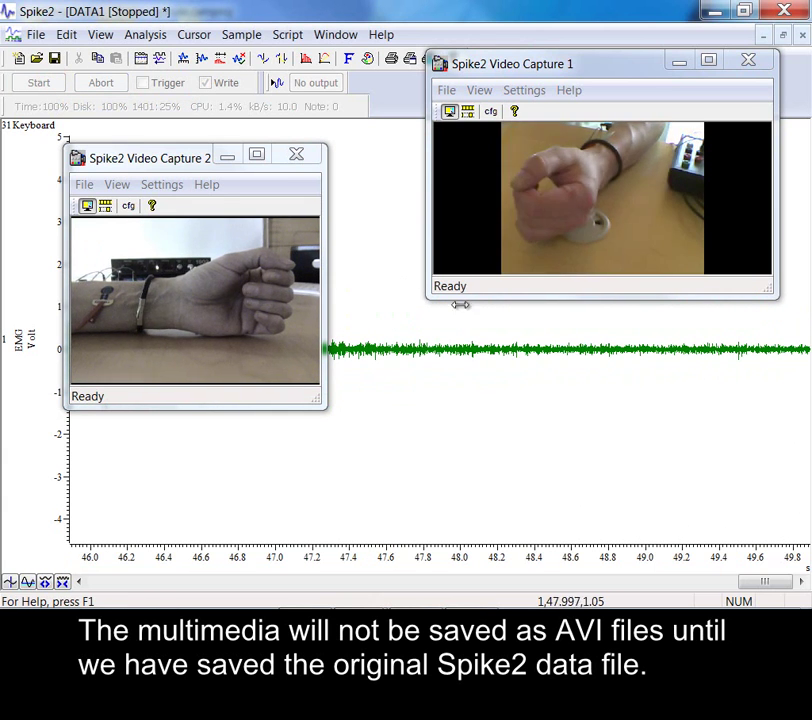
click(178, 158)
drag(178, 158, 549, 325)
Step: Save the recording as data1, compressing both camera videos to AVI
click(35, 35)
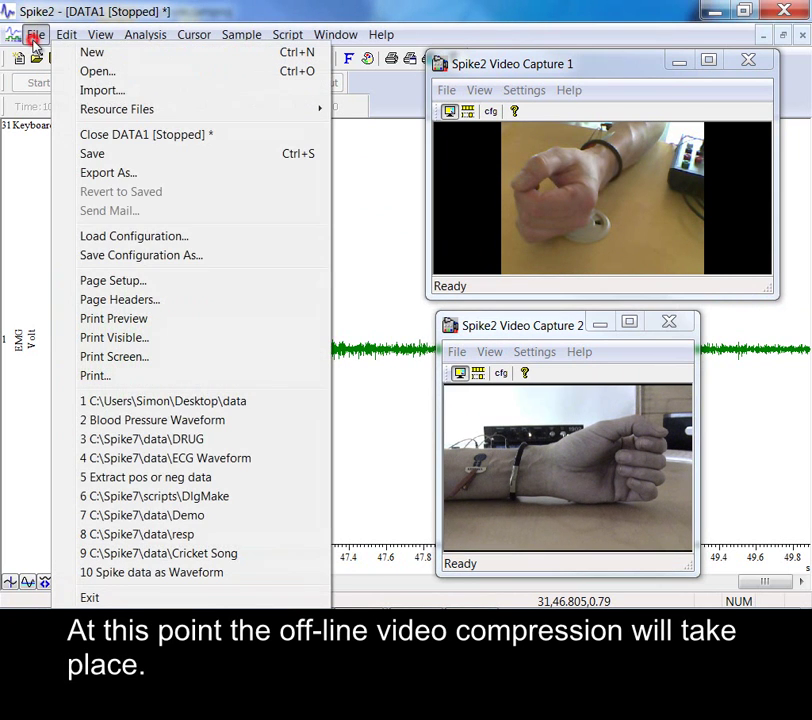
click(101, 155)
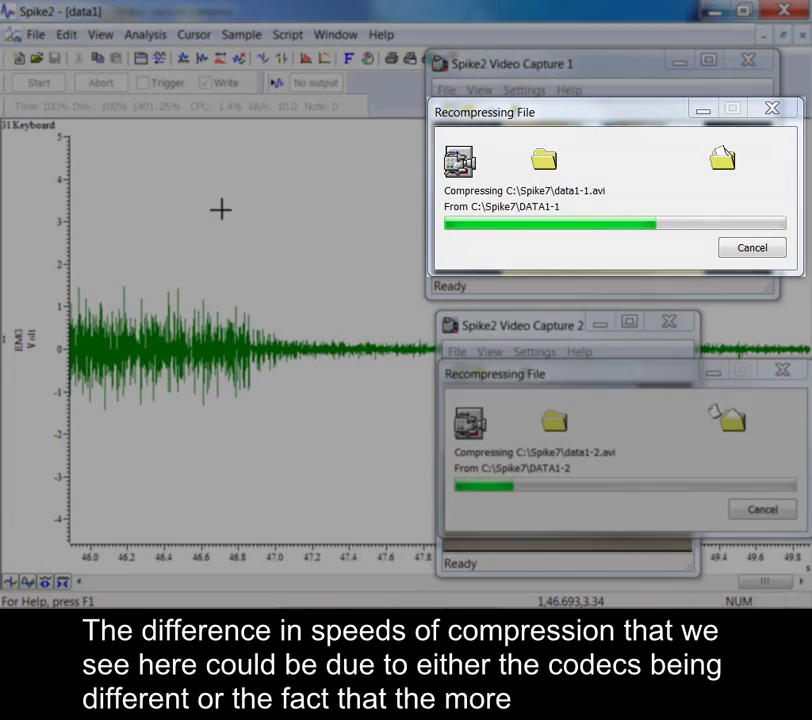
click(195, 198)
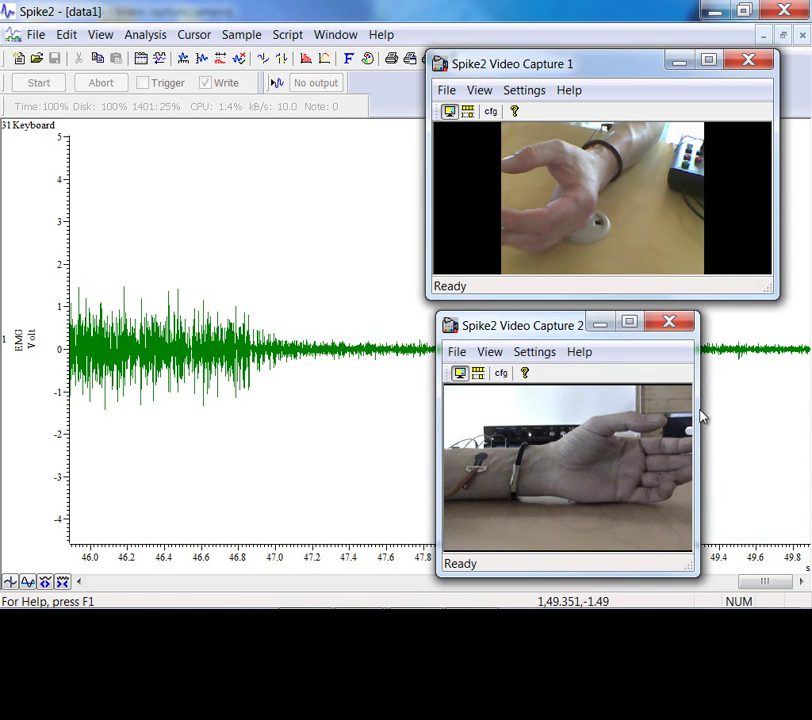
Step: Minimize both capture windows, show the whole 0–50 s trace, and place cursor 0 at about 15 s
click(599, 323)
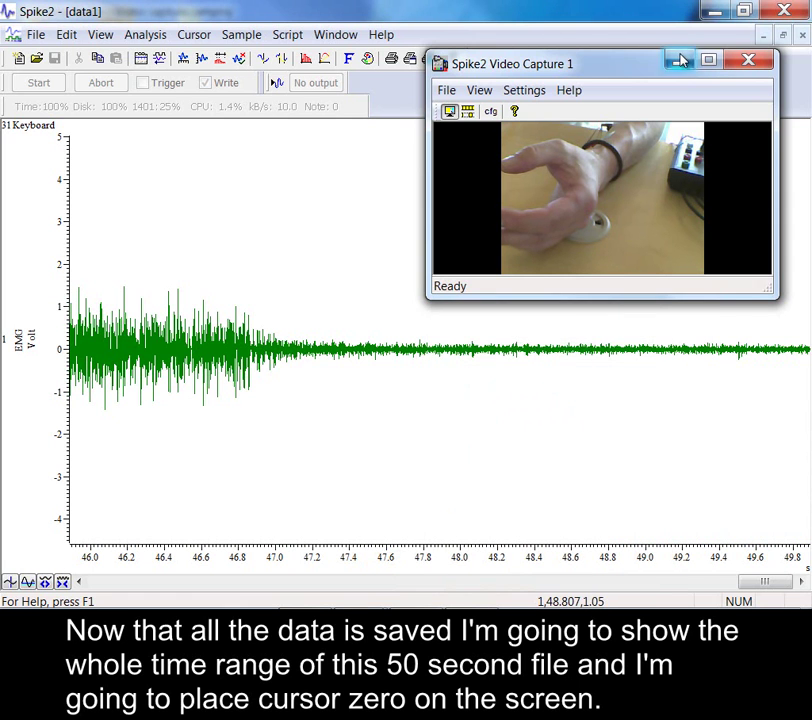
click(679, 61)
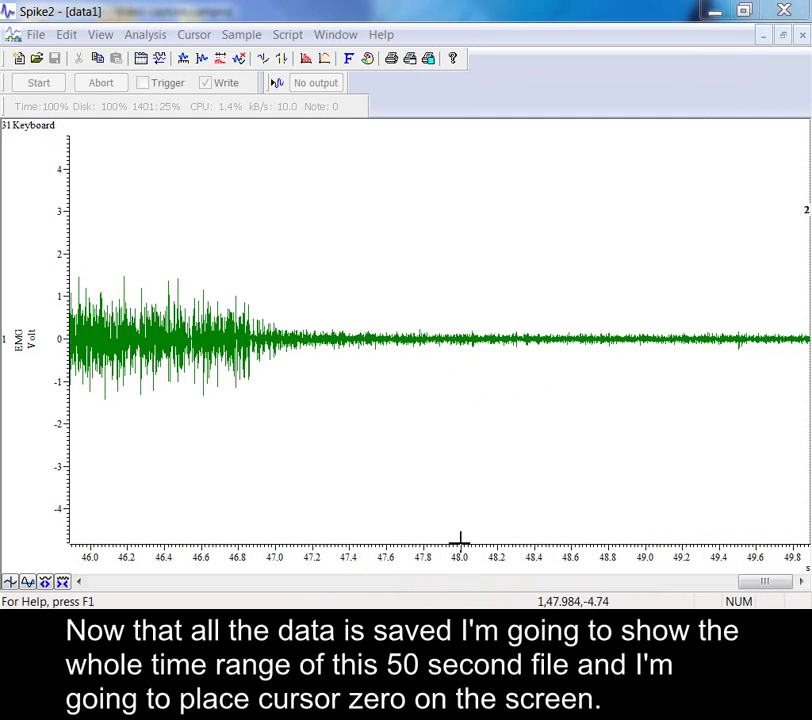
double_click(459, 556)
click(329, 218)
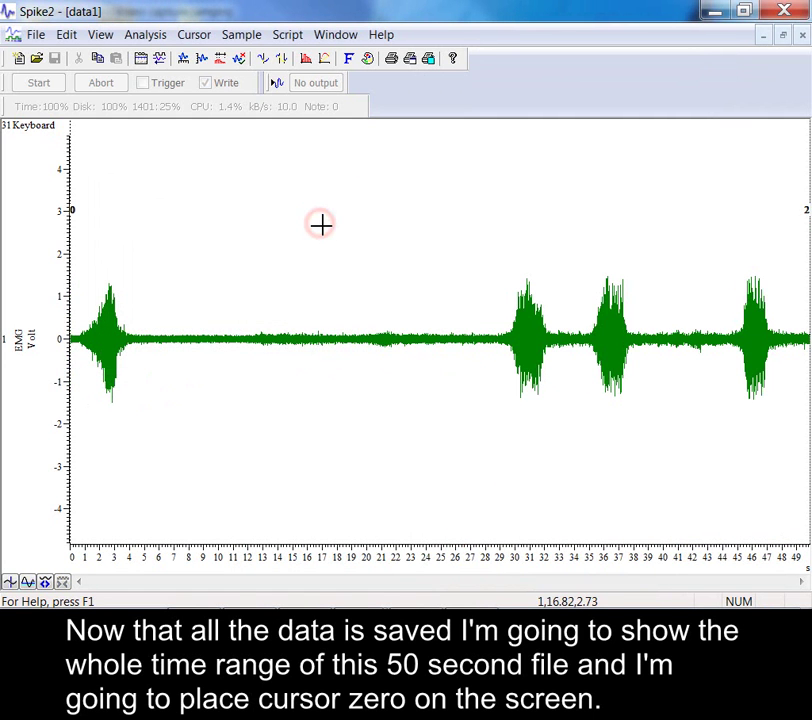
key(ctrl+0)
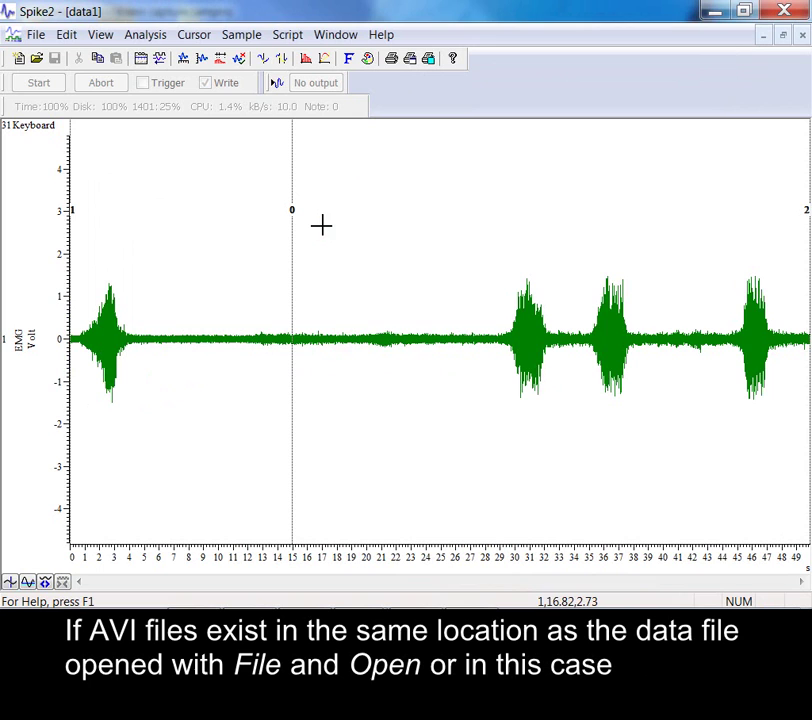
Step: Open the saved videos data1-1.avi and data1-2.avi via View > Multimedia files
click(37, 36)
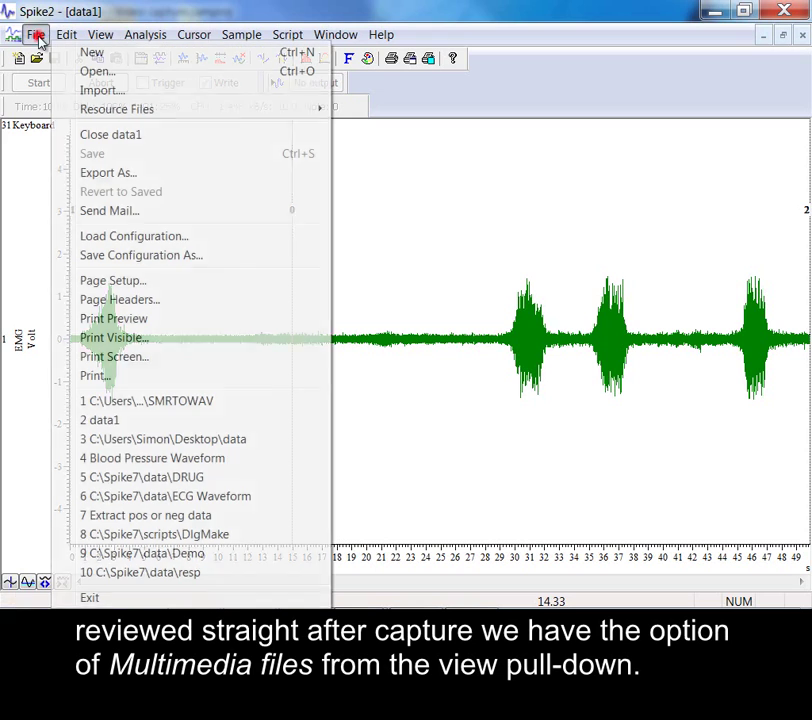
mouse_move(100, 34)
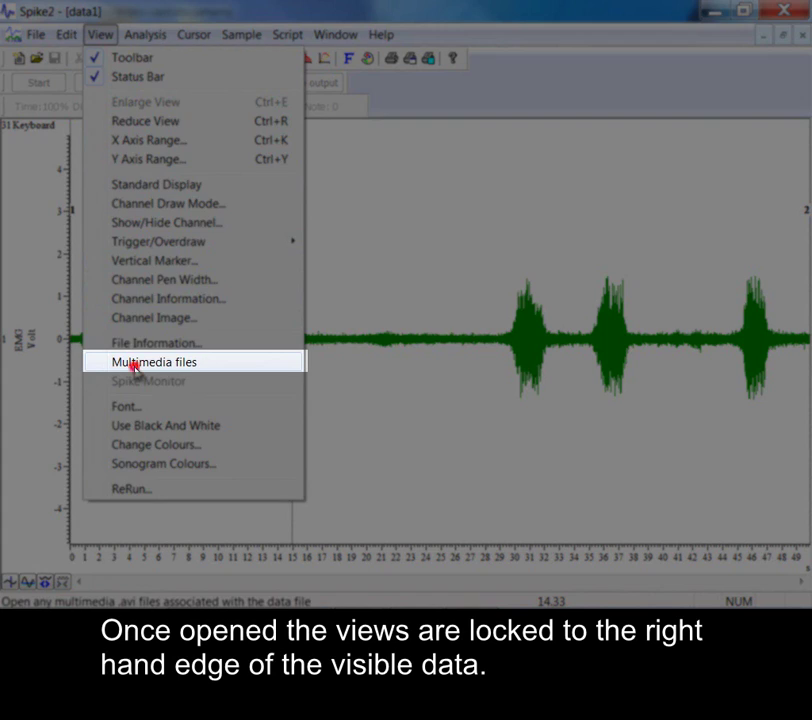
click(133, 366)
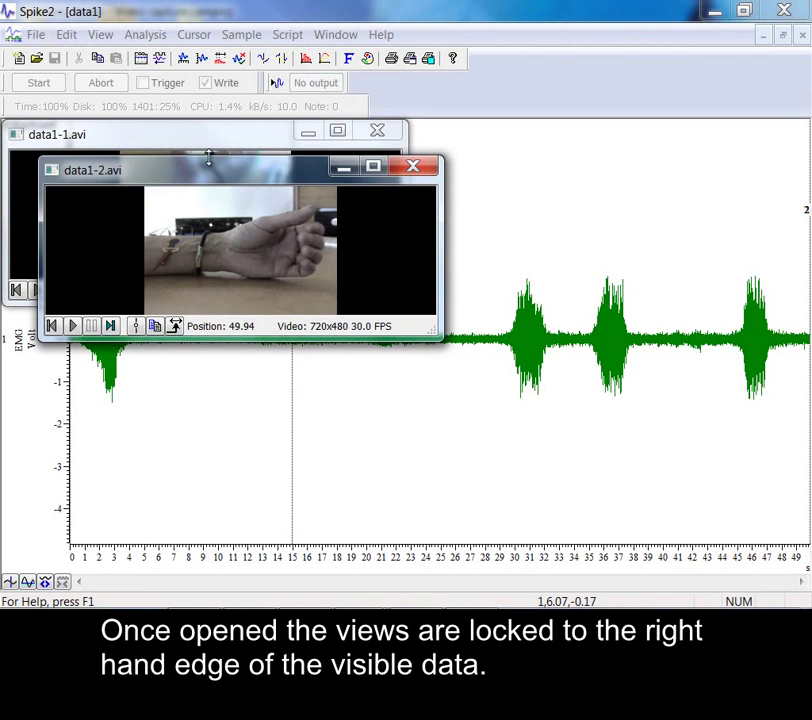
Step: Shrink the two video windows and arrange them side by side at the top right
drag(210, 172, 537, 137)
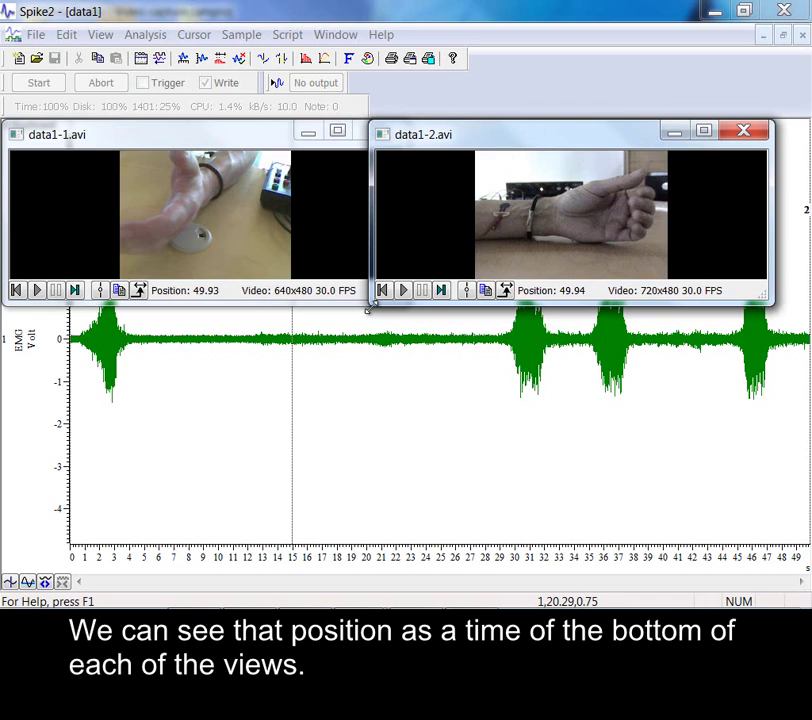
drag(370, 305, 572, 310)
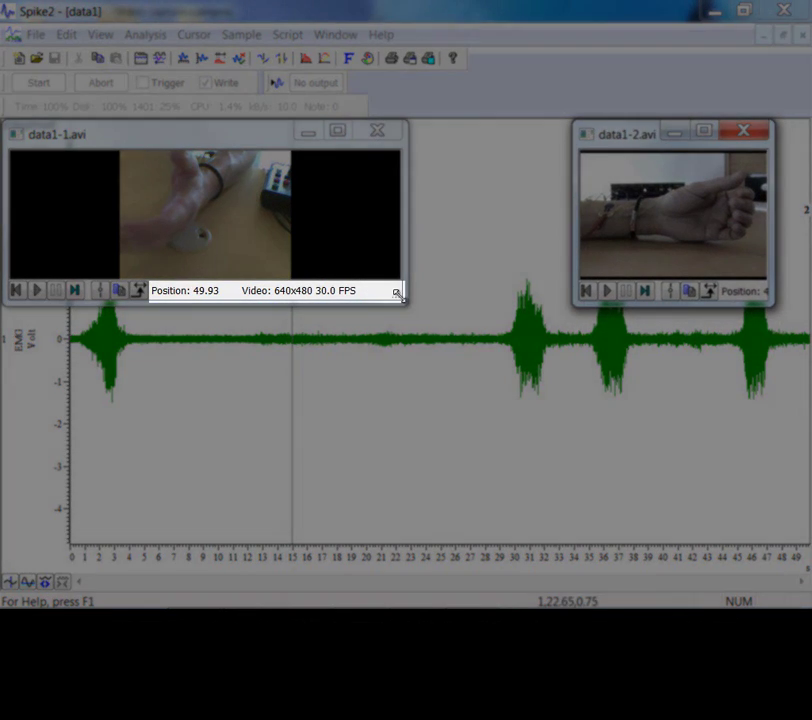
drag(399, 293, 178, 289)
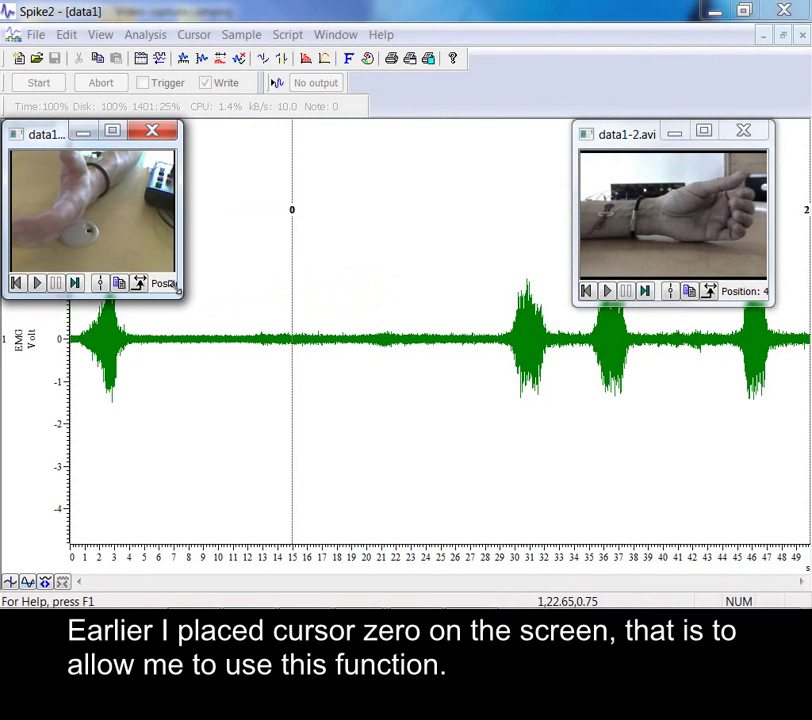
drag(64, 136, 448, 136)
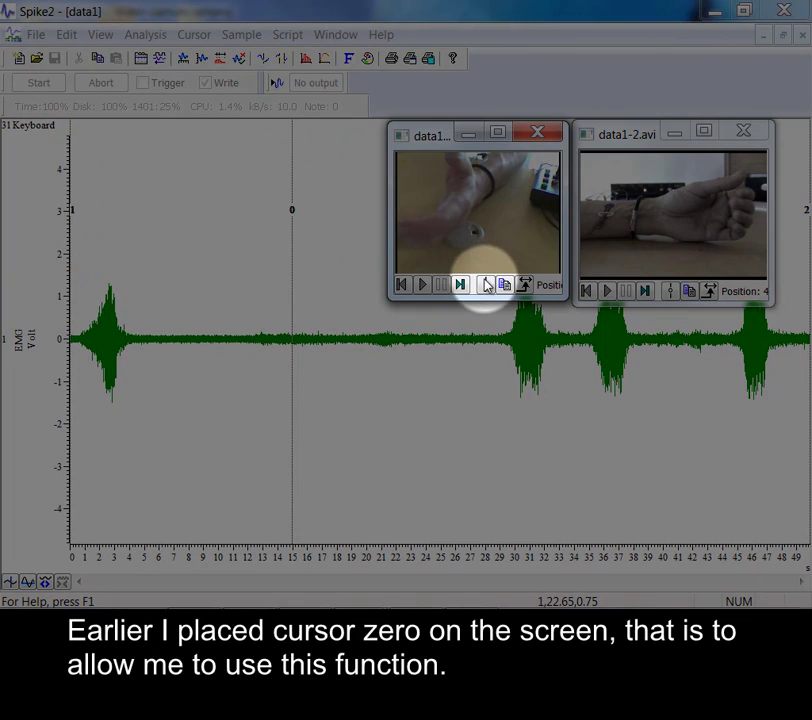
Step: Make both video windows track cursor 0 and drag the cursor to about 1 s
click(485, 285)
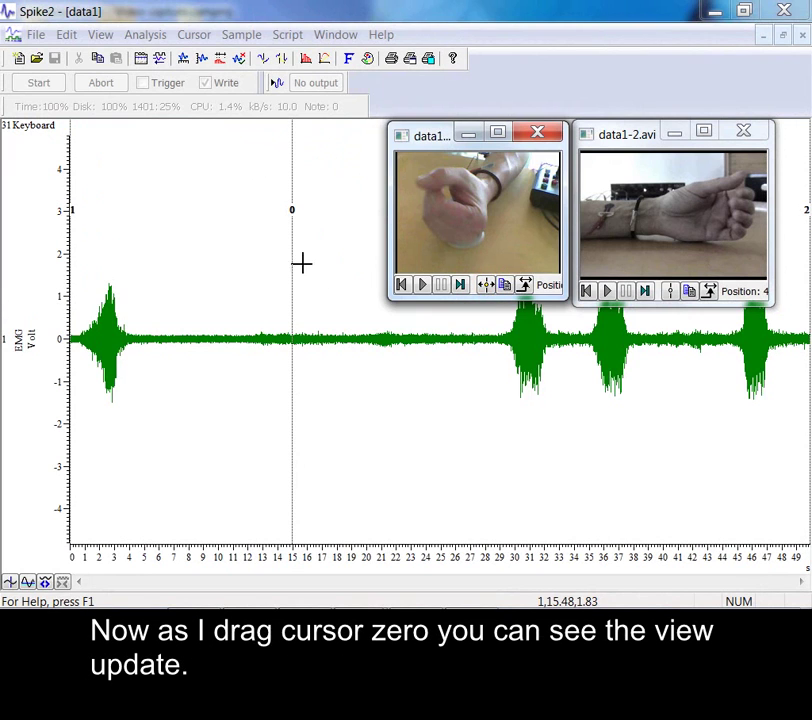
drag(293, 272, 88, 312)
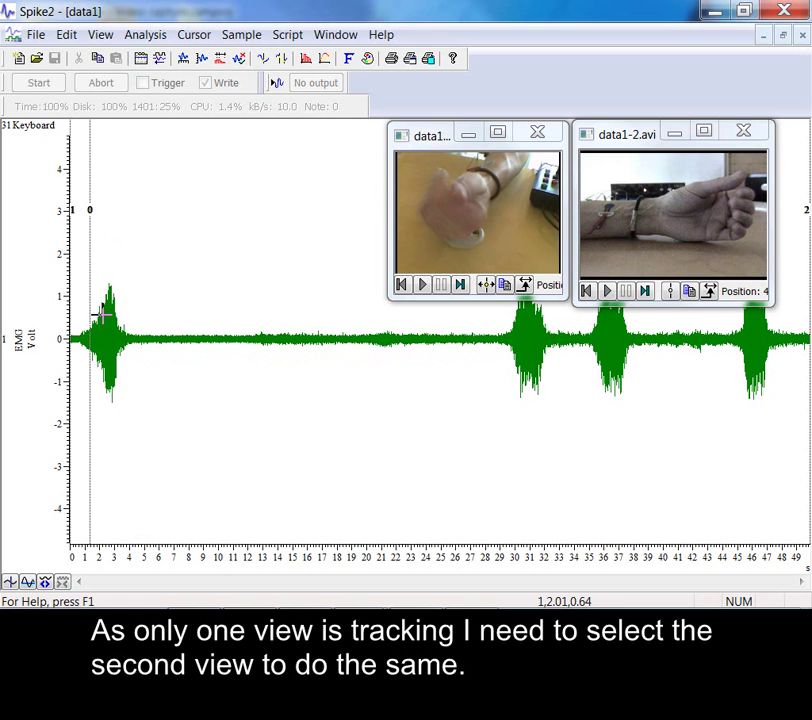
click(669, 290)
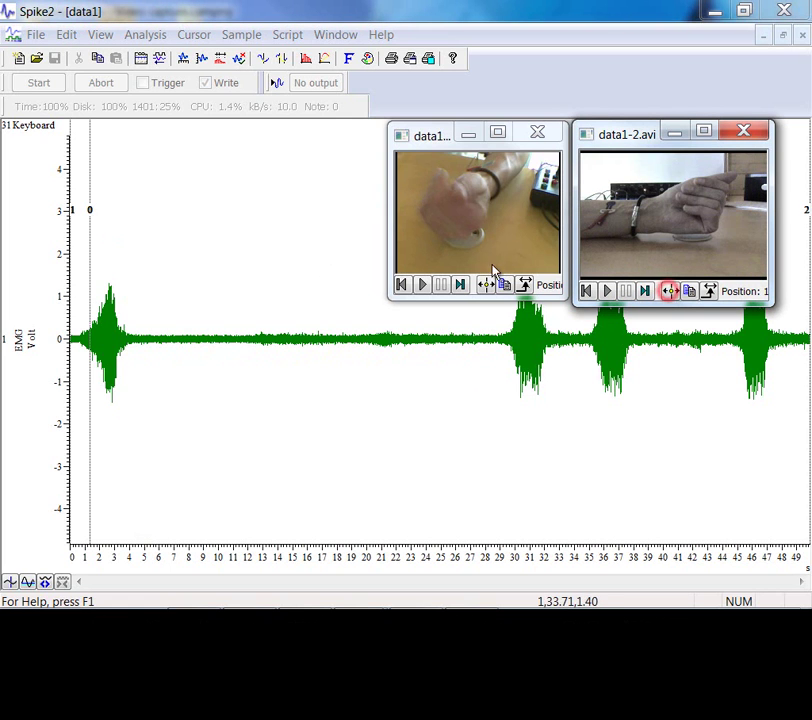
drag(88, 245, 73, 256)
Step: Give data1-2.avi a 3-second time offset and drag cursor 0 back to the trace start
click(709, 291)
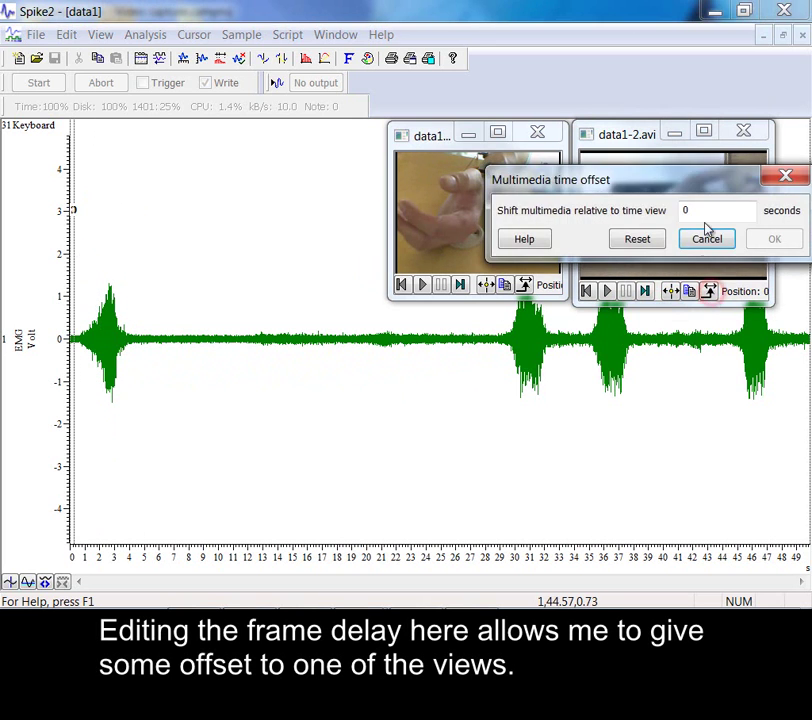
double_click(690, 212)
text(3)
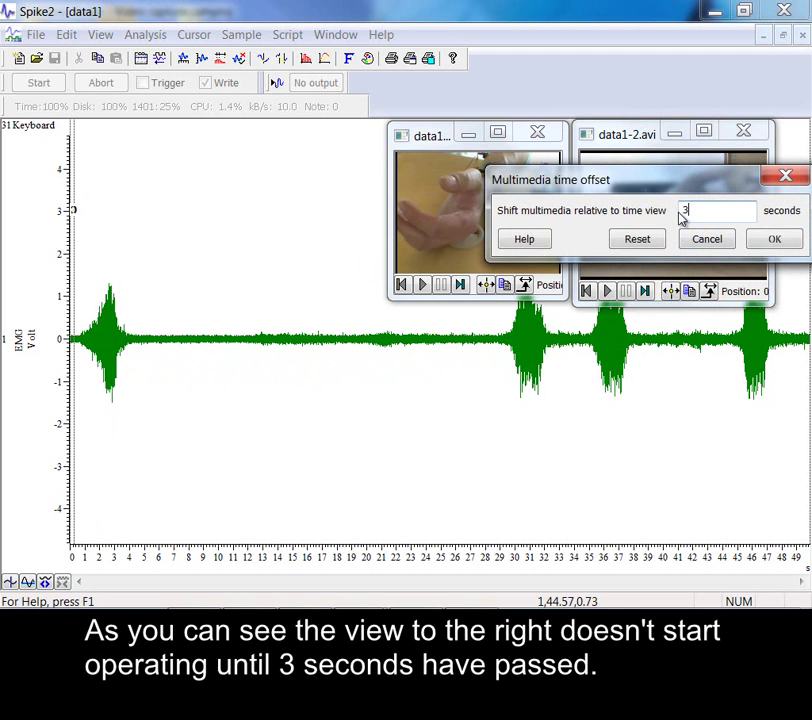
click(786, 246)
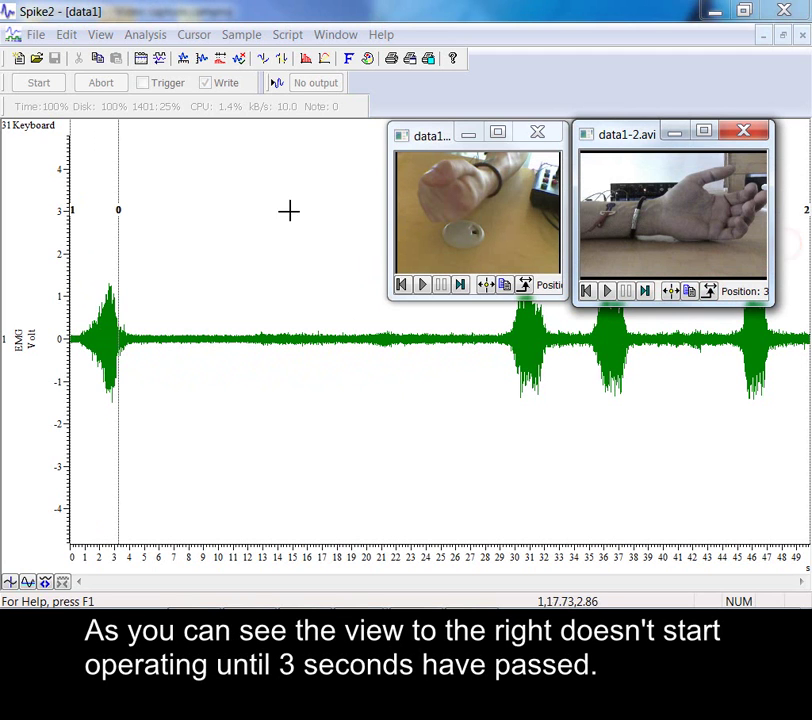
drag(120, 266, 75, 274)
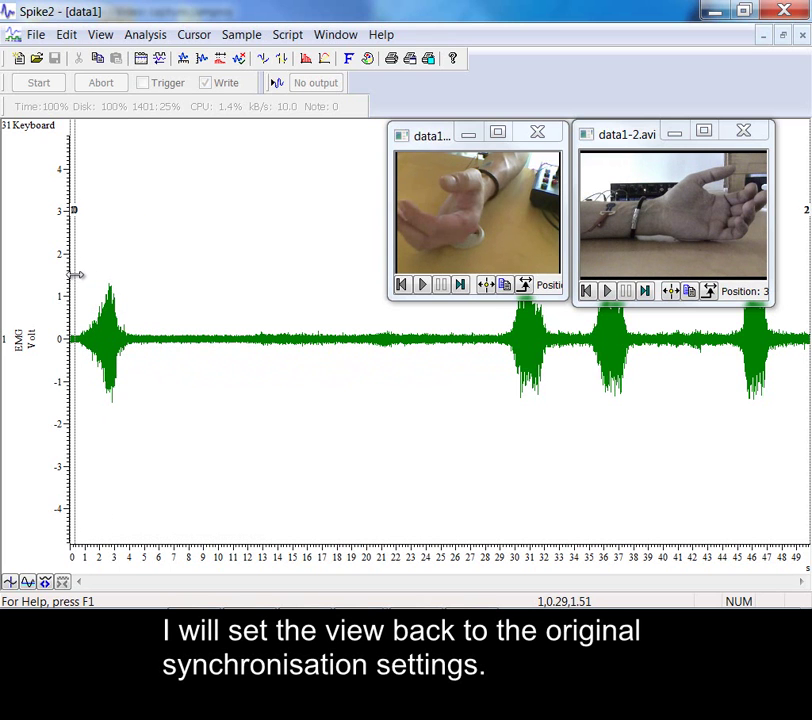
Step: Reset the data1-2.avi time offset to 0 seconds
click(708, 292)
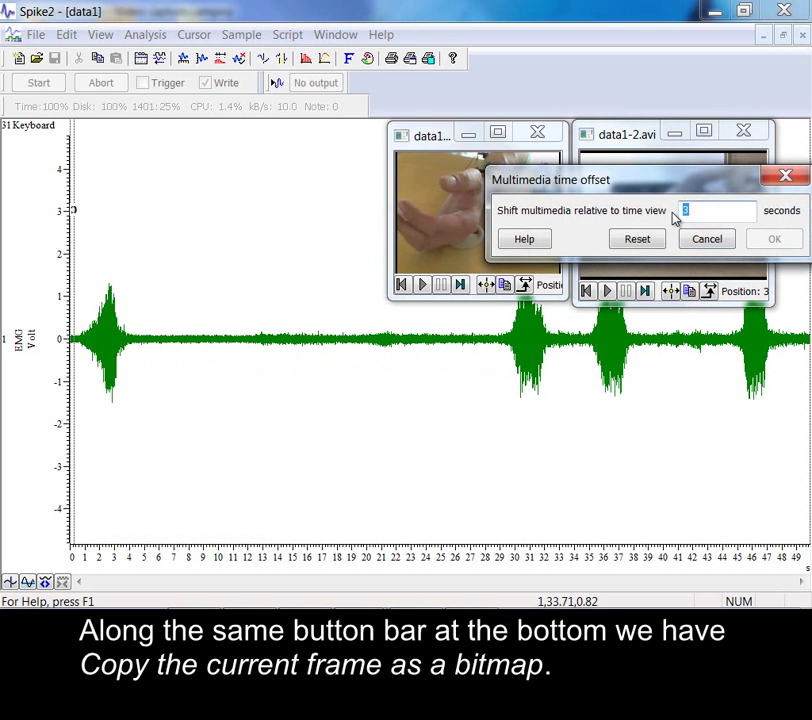
text(0)
click(775, 240)
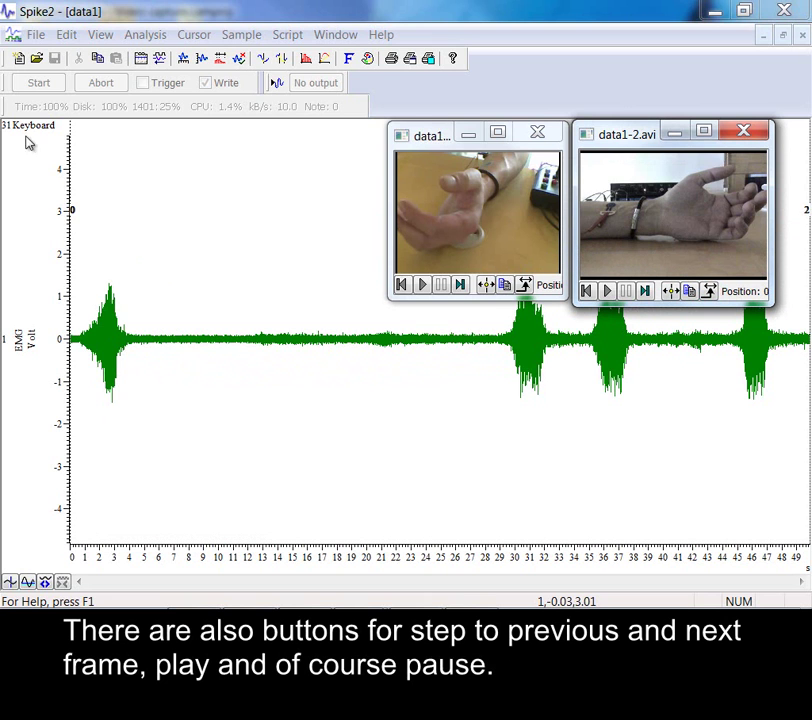
Step: Replay both videos in sync with the EMG trace, then pause data1-2.avi
click(423, 286)
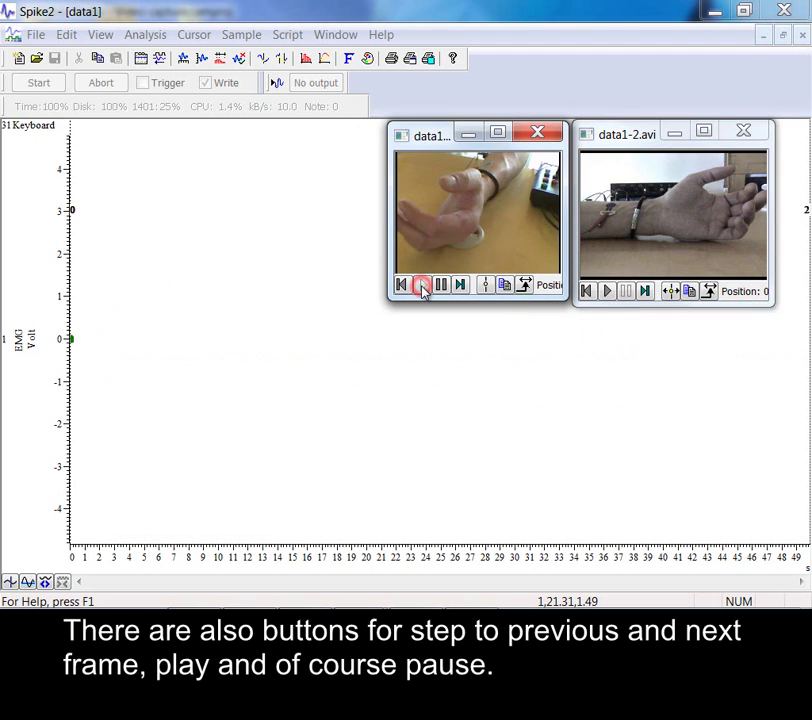
click(608, 290)
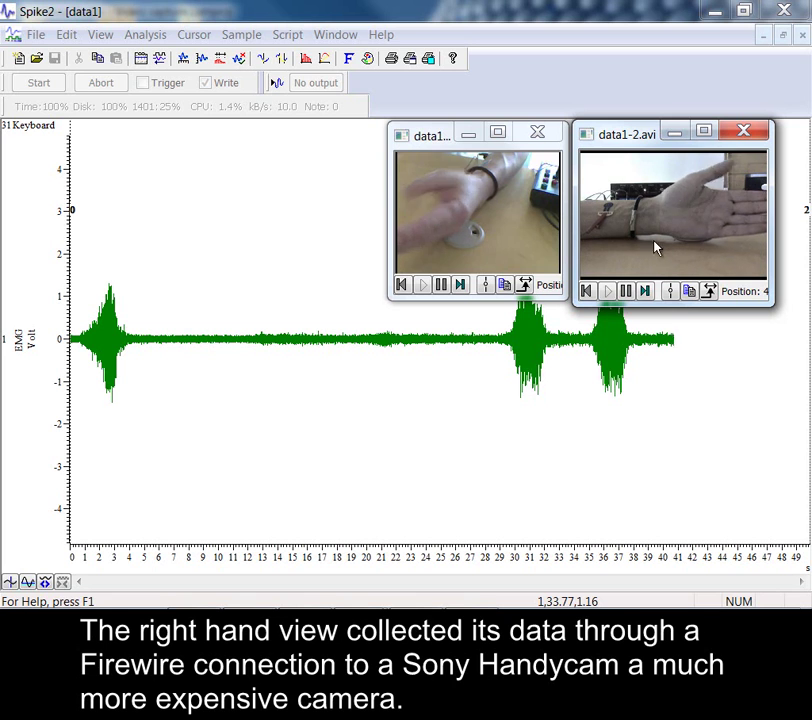
click(626, 291)
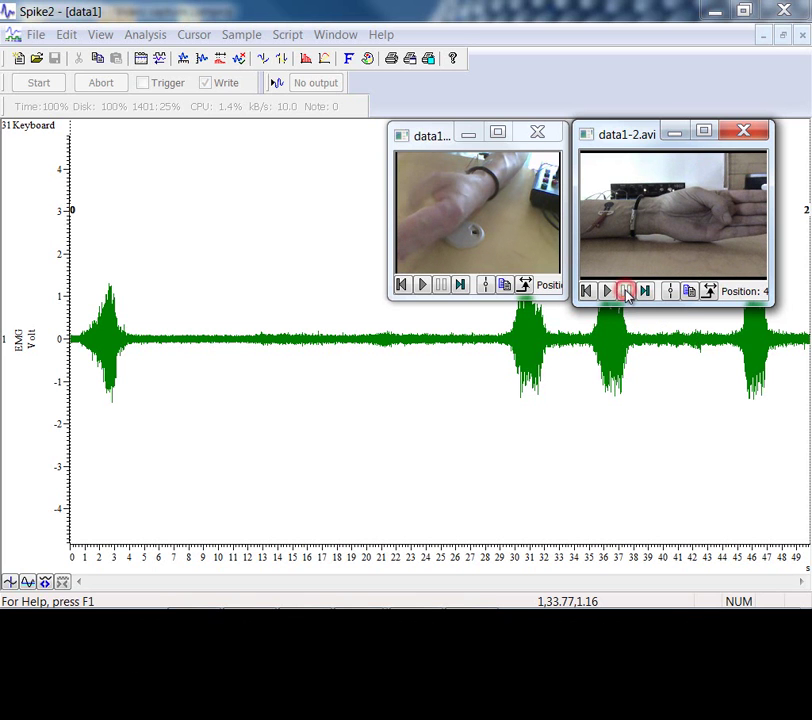